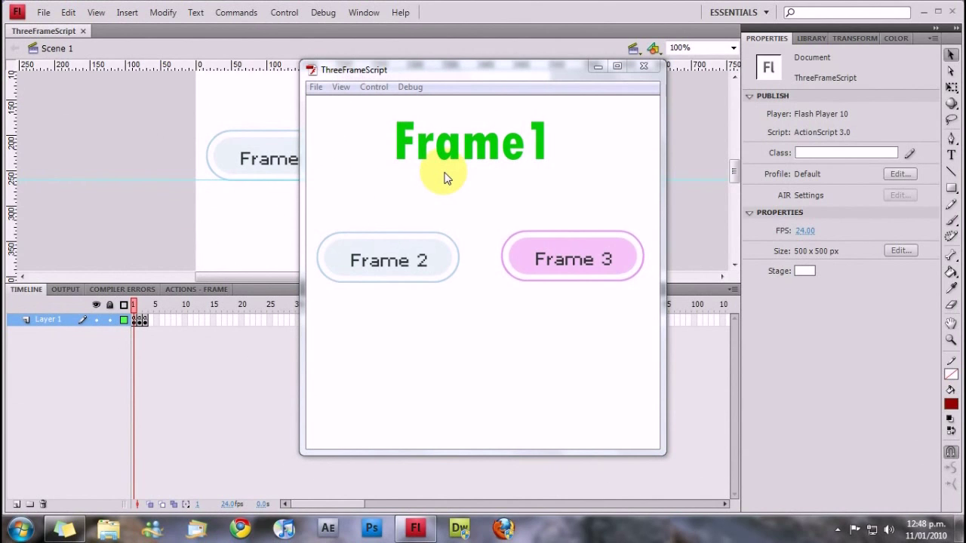
# Test the Frame 1, Frame 2 and Frame 3 buttons in the ThreeFrameScript movie preview and close the preview
pyautogui.moveTo(433, 71); pyautogui.dragTo(344, 31)
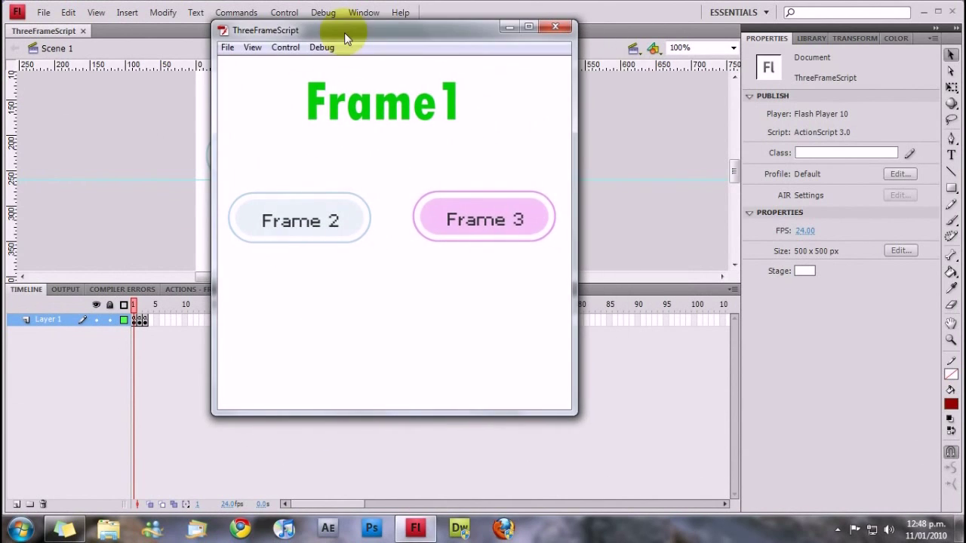
pyautogui.click(312, 219)
pyautogui.click(313, 220)
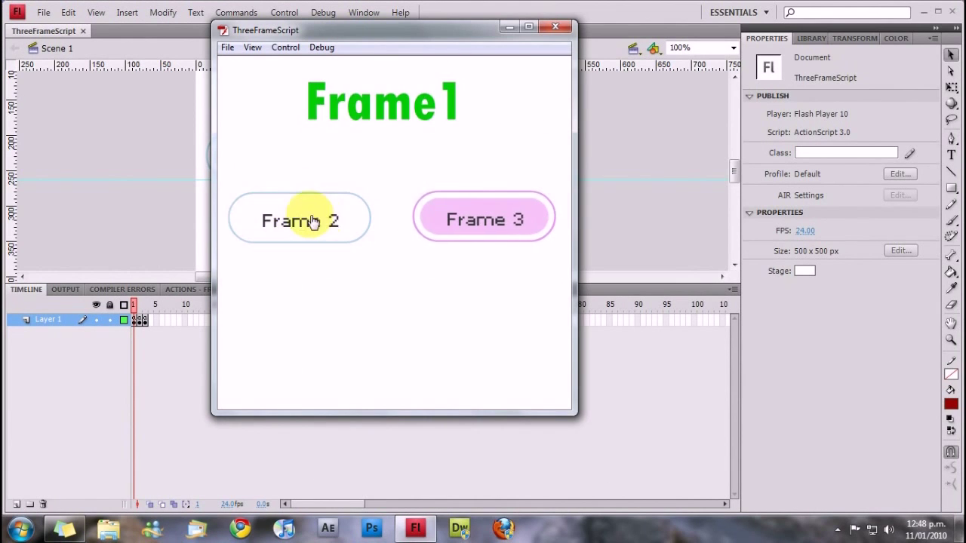
pyautogui.click(453, 209)
pyautogui.click(457, 212)
pyautogui.click(463, 216)
pyautogui.click(329, 233)
pyautogui.click(436, 221)
pyautogui.click(345, 216)
pyautogui.click(431, 216)
pyautogui.click(441, 221)
pyautogui.click(345, 226)
pyautogui.click(449, 216)
pyautogui.click(553, 28)
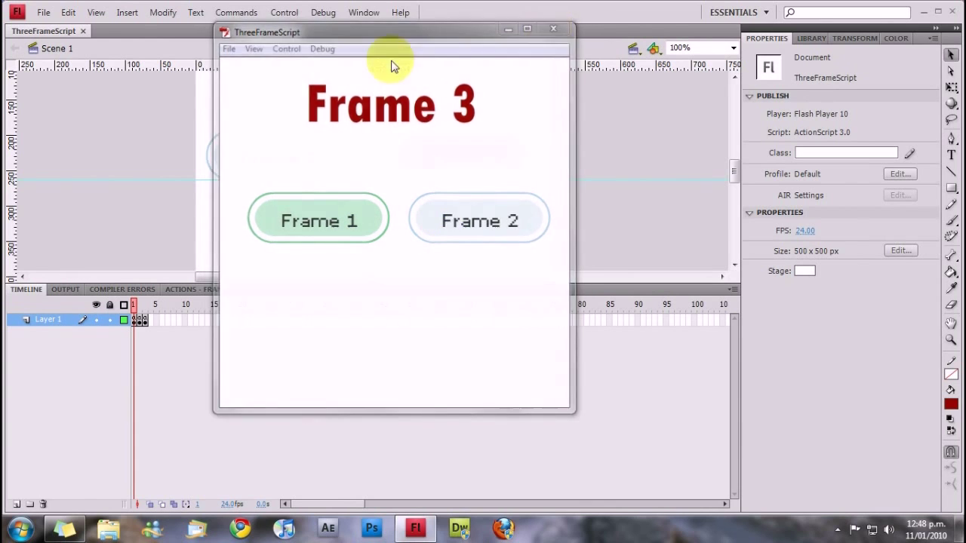
# Close the ThreeFrameScript document and create a new Flash File (ActionScript 3.0)
pyautogui.click(83, 31)
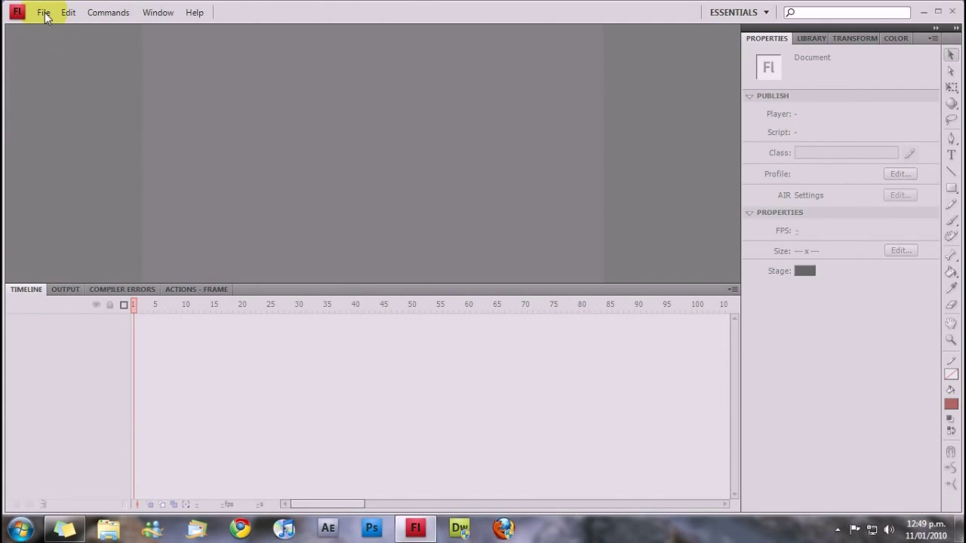
pyautogui.click(43, 13)
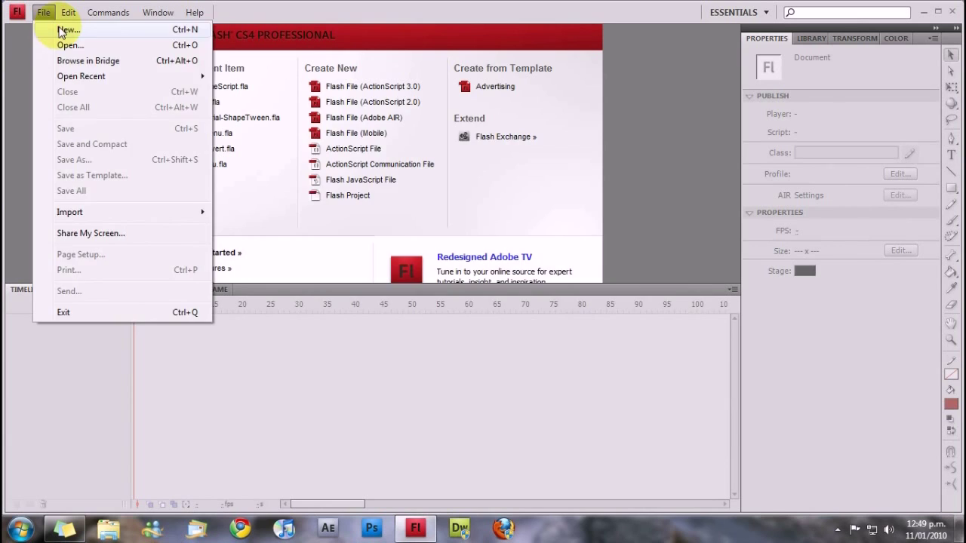
pyautogui.click(67, 31)
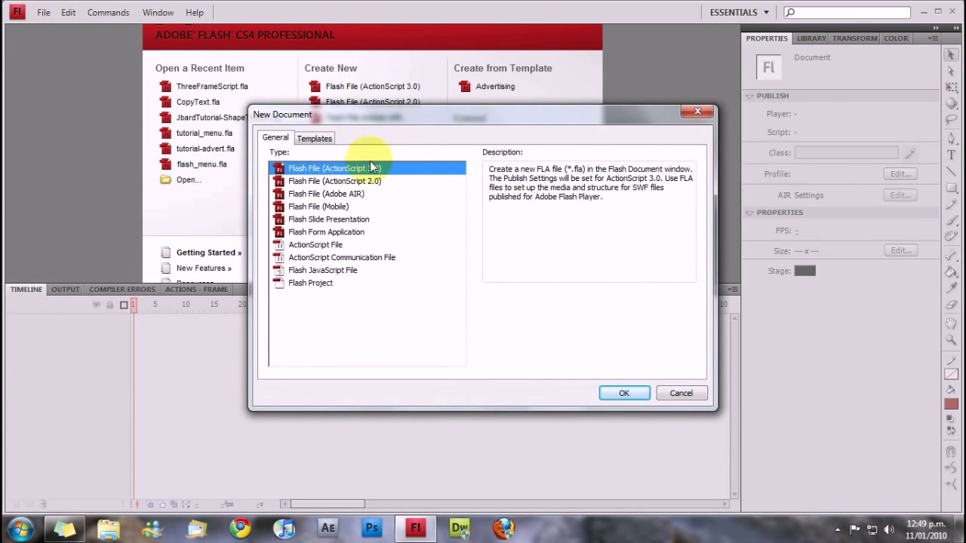
pyautogui.click(639, 395)
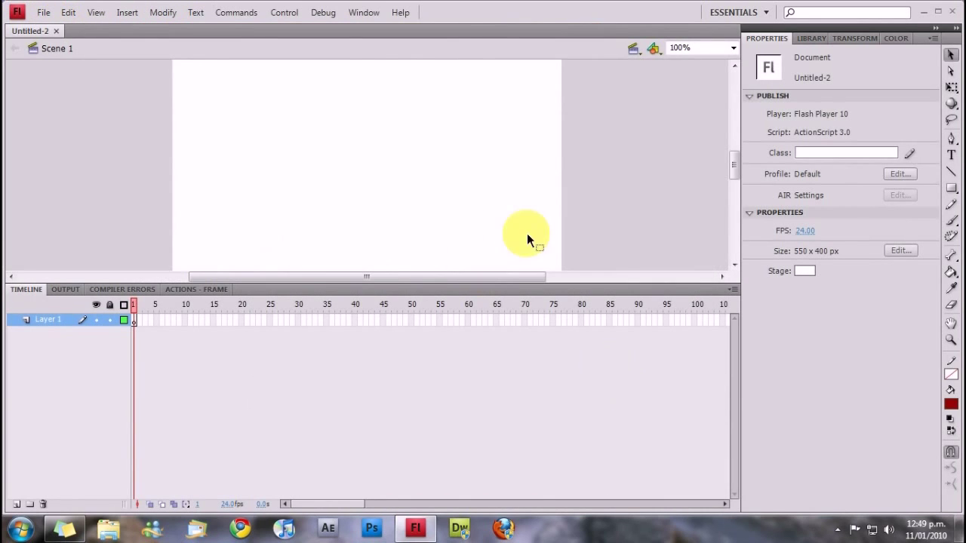
# Fit the stage in the window and set the document dimensions to 500 px wide by 500 px high
pyautogui.click(733, 48)
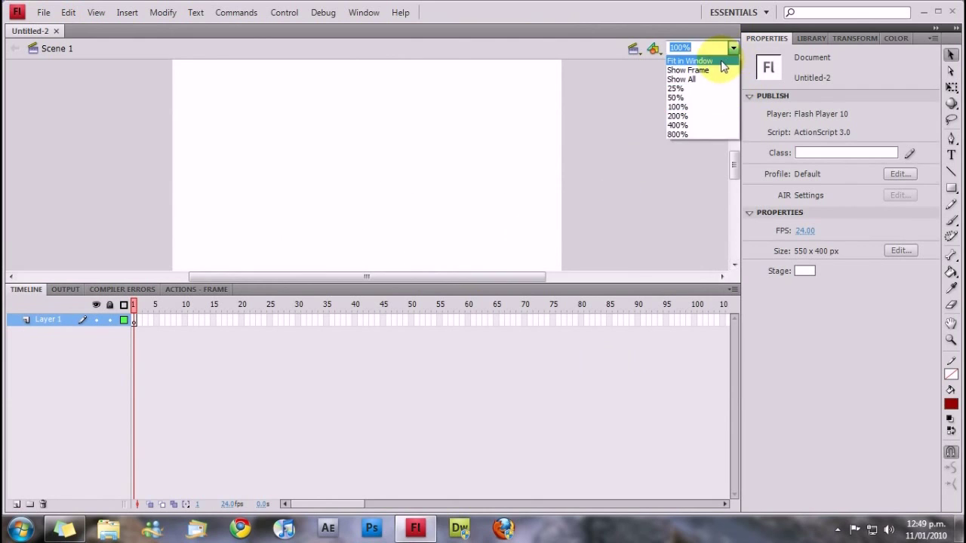
pyautogui.click(713, 61)
pyautogui.click(900, 250)
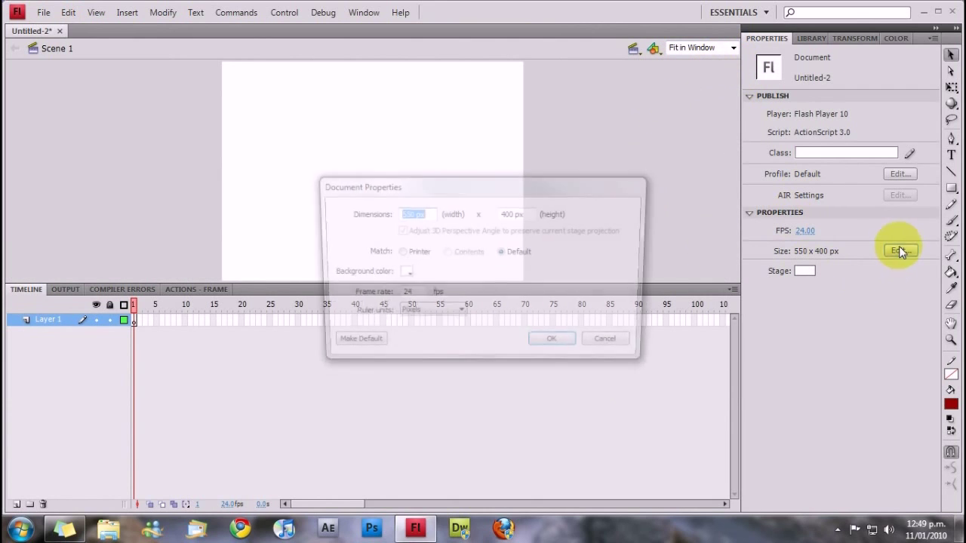
pyautogui.write('500')
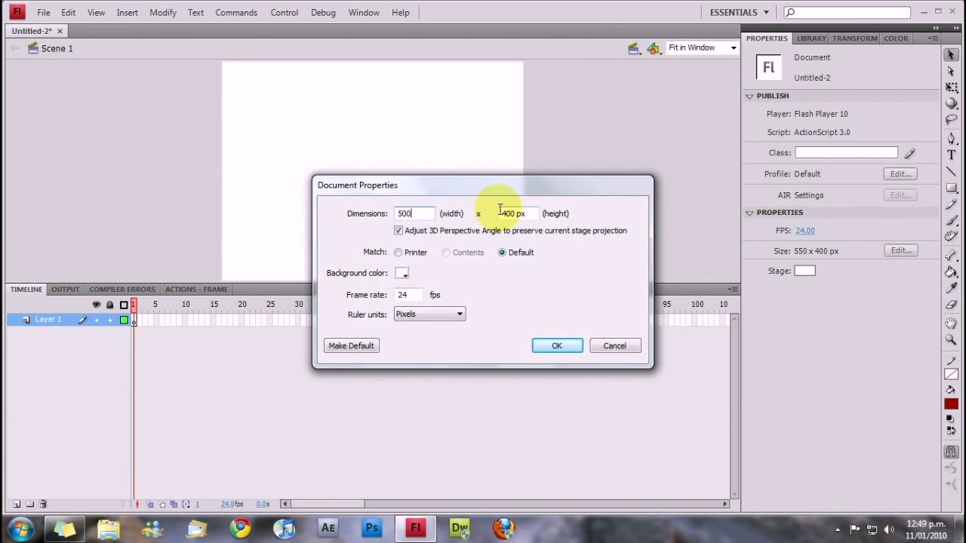
pyautogui.press('Tab')
pyautogui.write('50')
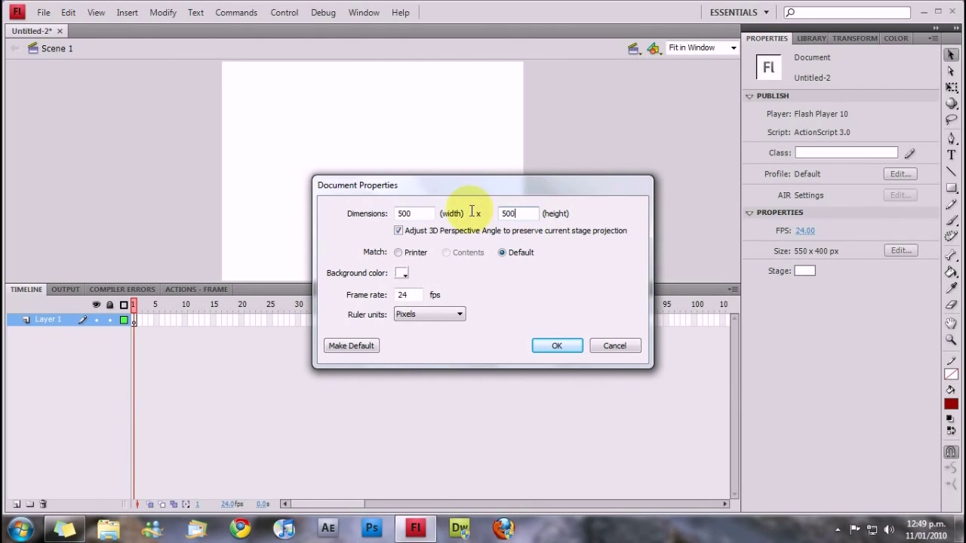
pyautogui.write('0')
pyautogui.click(557, 345)
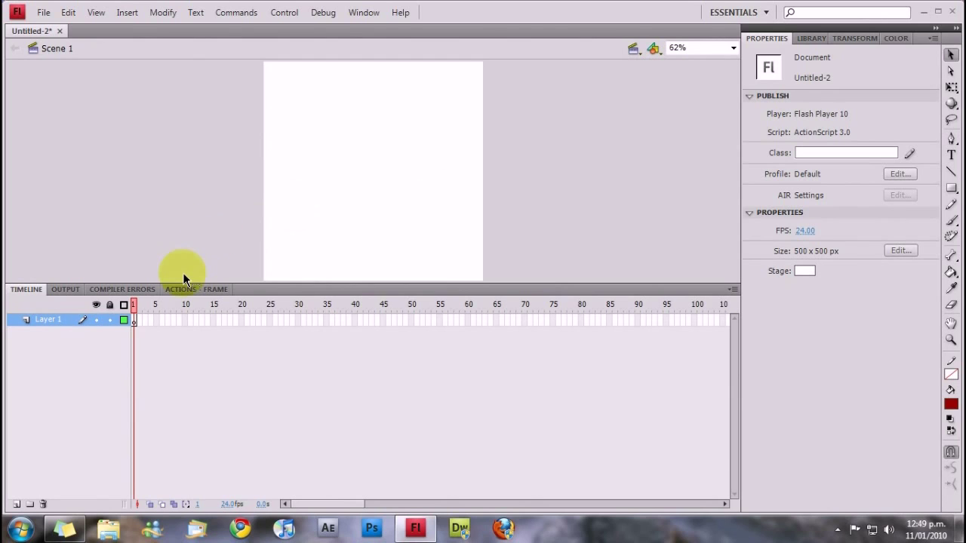
# Insert blank keyframes at frames 2 and 3 of Layer 1
pyautogui.click(140, 318)
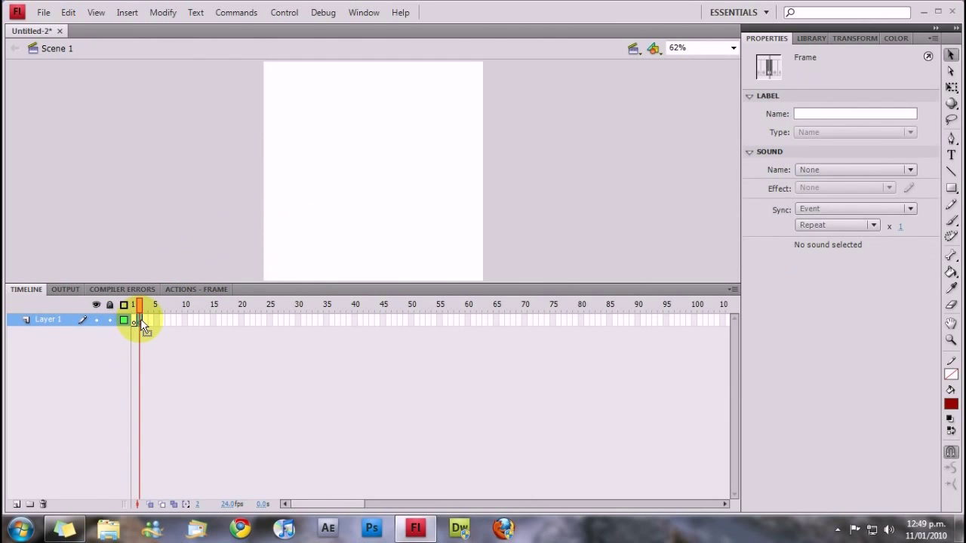
pyautogui.press('F7')
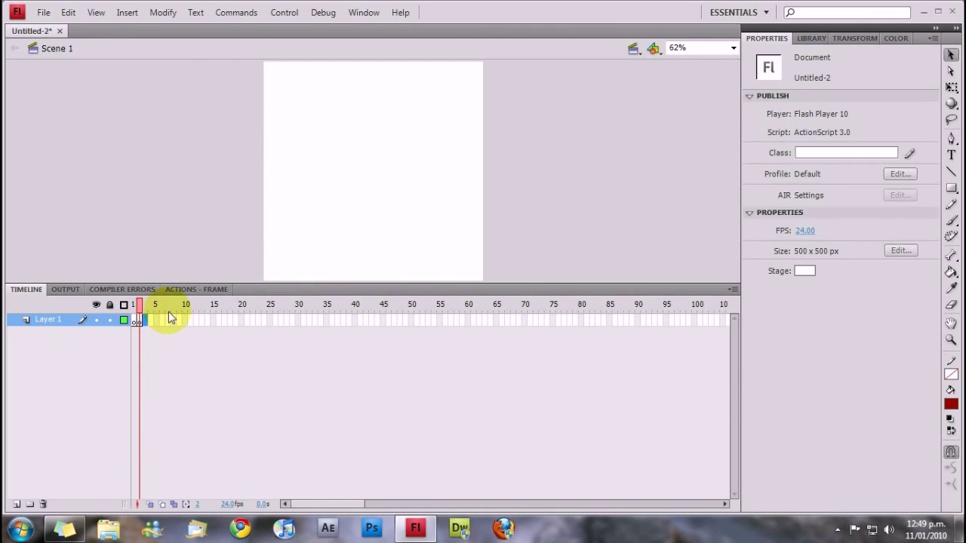
pyautogui.click(145, 318)
pyautogui.press('F7')
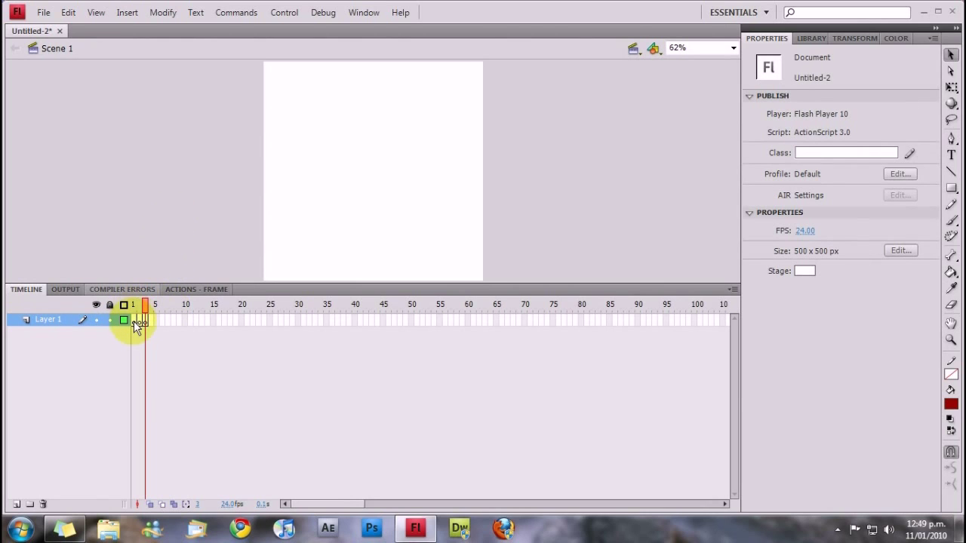
# On frame 1, add the static text "Frame 1" in dark blue (#000066) and position it near the top of the stage
pyautogui.click(134, 320)
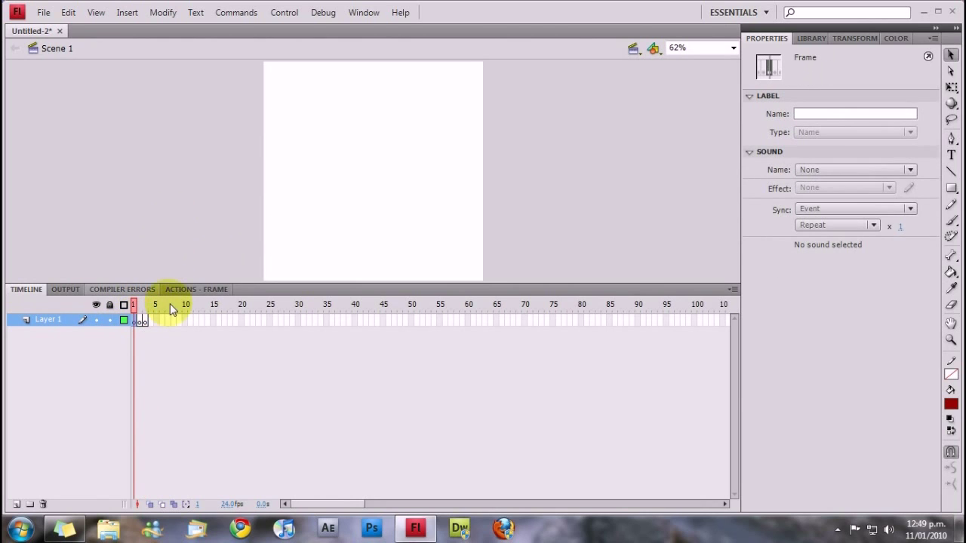
pyautogui.click(205, 253)
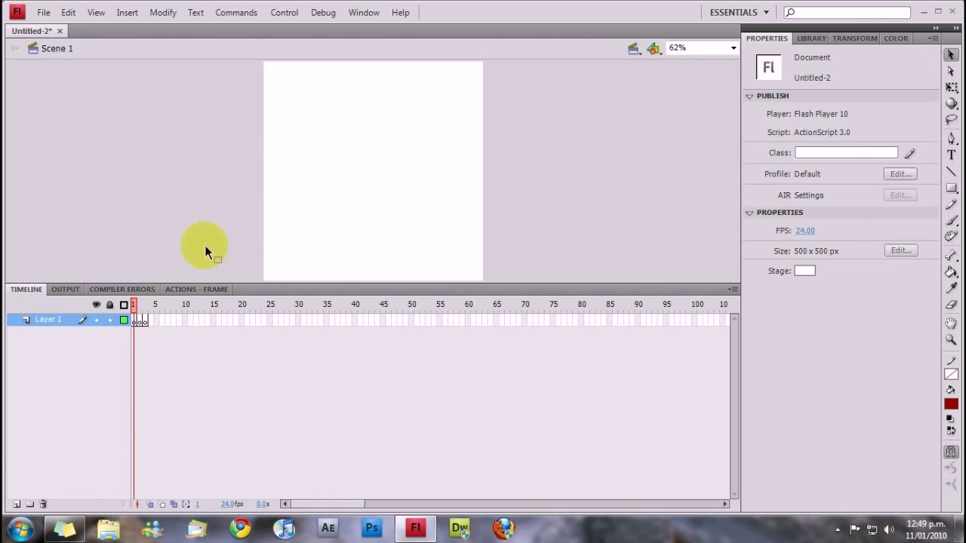
pyautogui.click(951, 155)
pyautogui.click(807, 168)
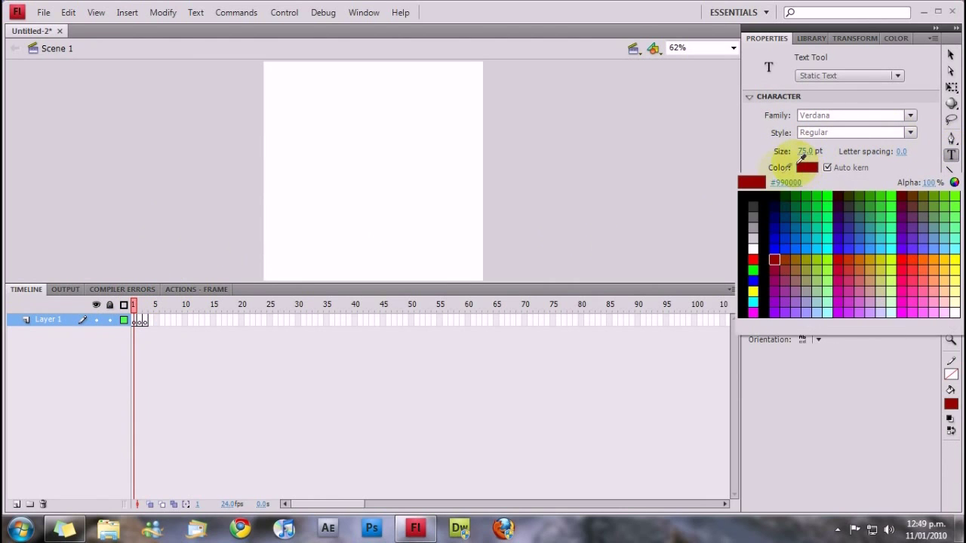
pyautogui.click(781, 210)
pyautogui.moveTo(280, 76); pyautogui.dragTo(460, 143)
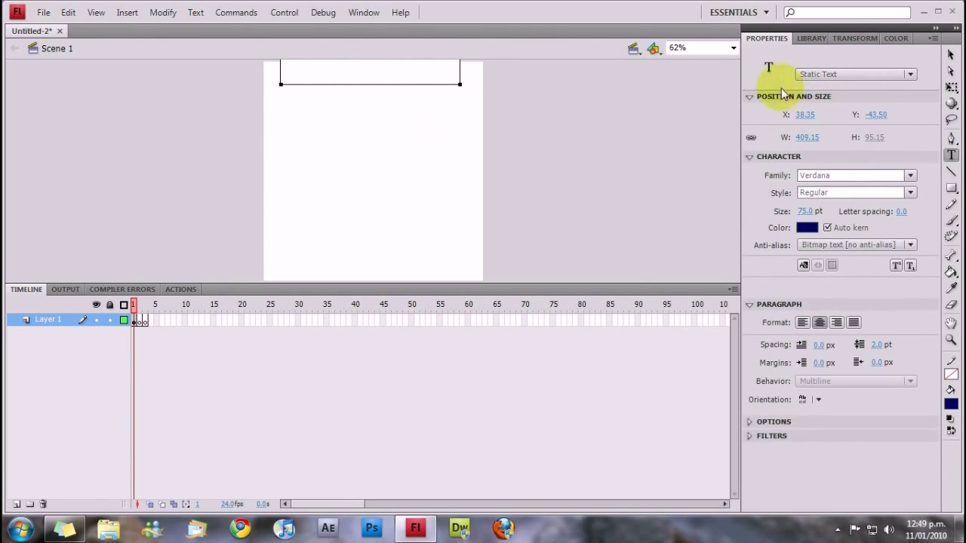
pyautogui.write('FR')
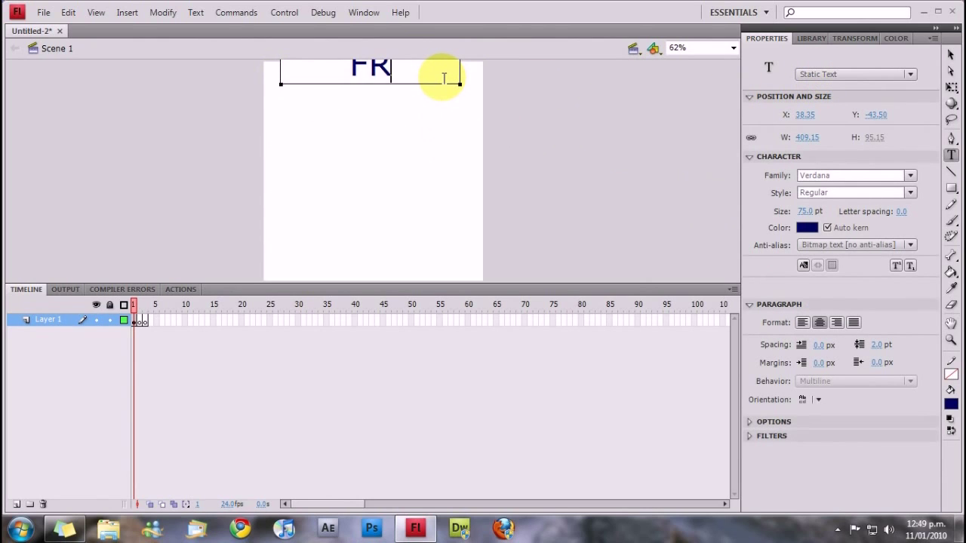
pyautogui.write('e')
pyautogui.press('BackSpace')
pyautogui.write('ame 1')
pyautogui.click(951, 55)
pyautogui.moveTo(343, 70); pyautogui.dragTo(352, 98)
pyautogui.click(473, 231)
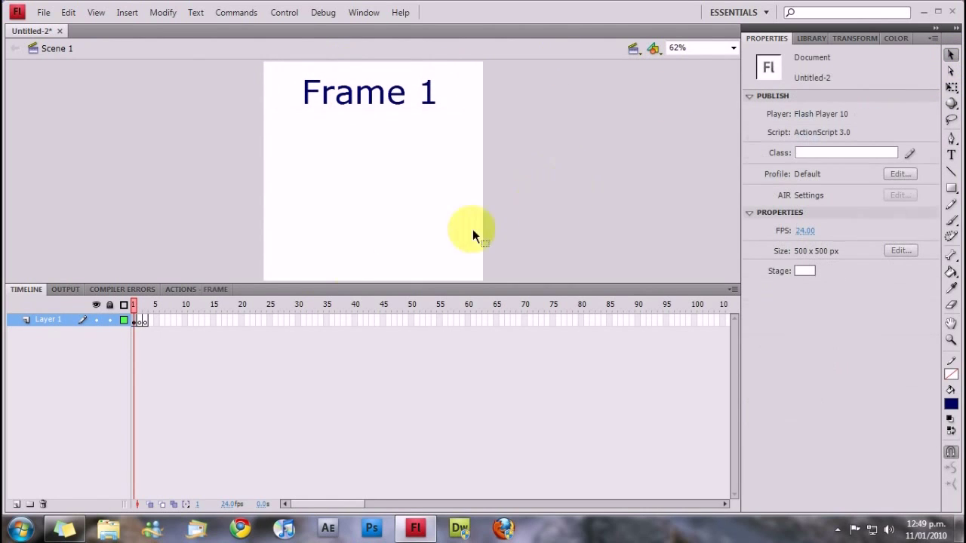
# On frame 2, add the static text "Frame 2" in dark green and move it near the top of the stage, at about Y 16
pyautogui.click(140, 320)
pyautogui.press('F7')
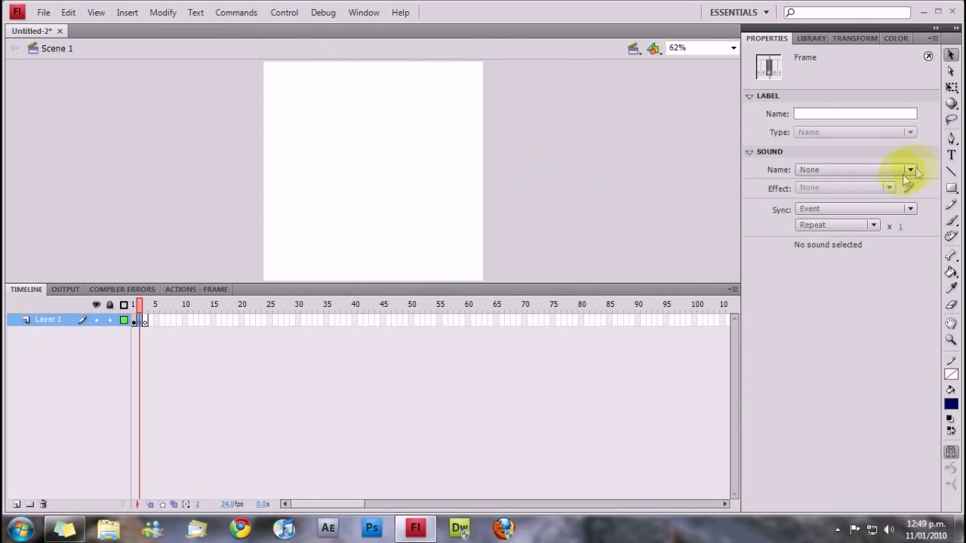
pyautogui.click(953, 157)
pyautogui.click(809, 167)
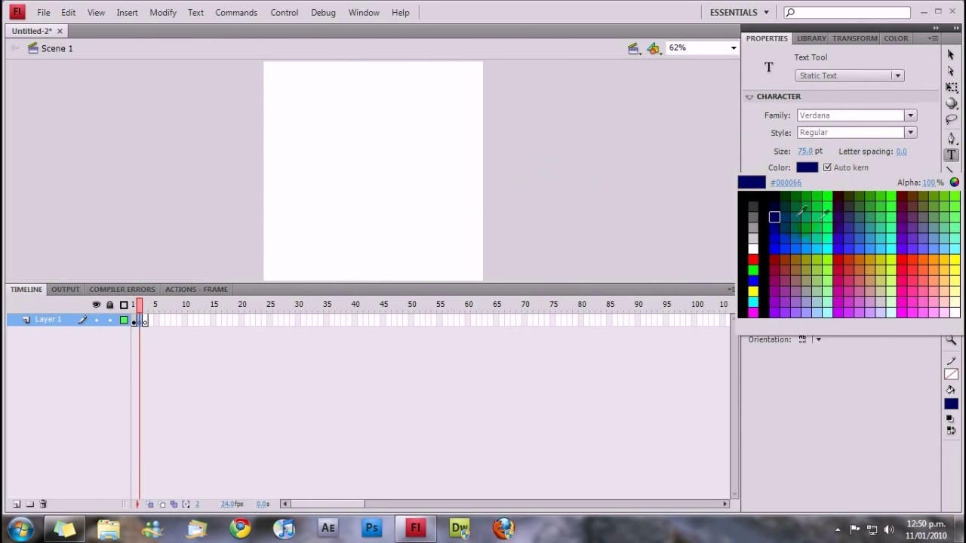
pyautogui.click(806, 195)
pyautogui.moveTo(281, 68); pyautogui.dragTo(467, 120)
pyautogui.write('Frame 2')
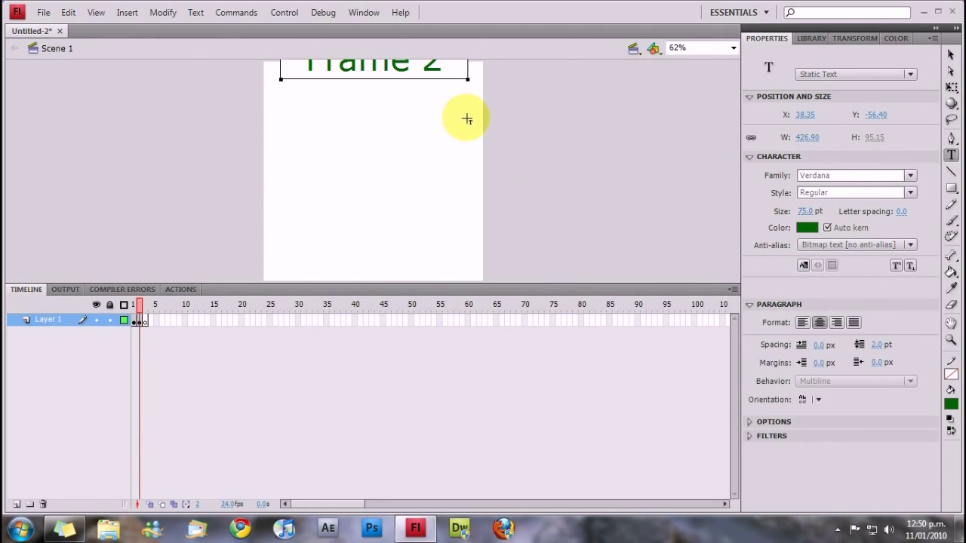
pyautogui.click(951, 55)
pyautogui.moveTo(415, 79); pyautogui.dragTo(417, 110)
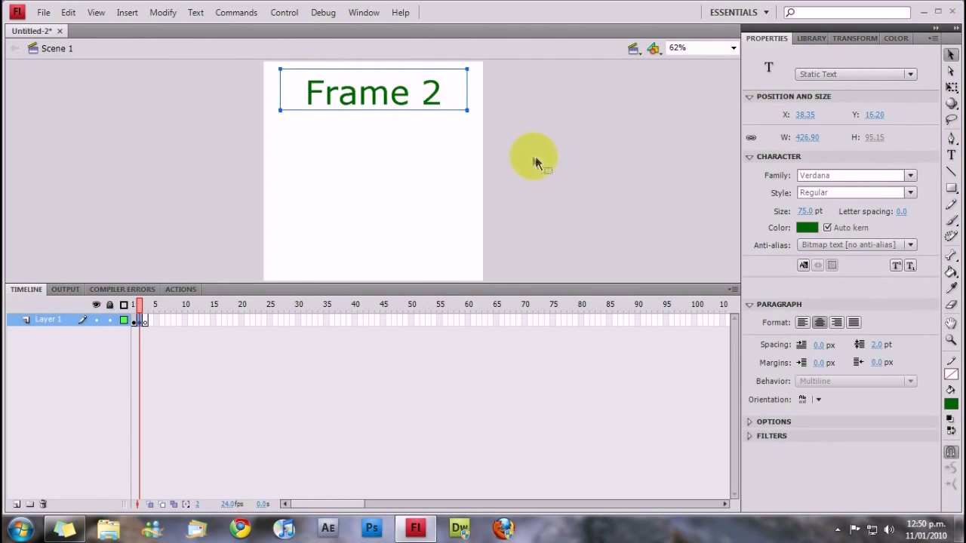
pyautogui.click(493, 243)
# On frame 3, add the static text "Frame 3" in dark red and move it to the top of the stage, at about Y -2
pyautogui.click(143, 320)
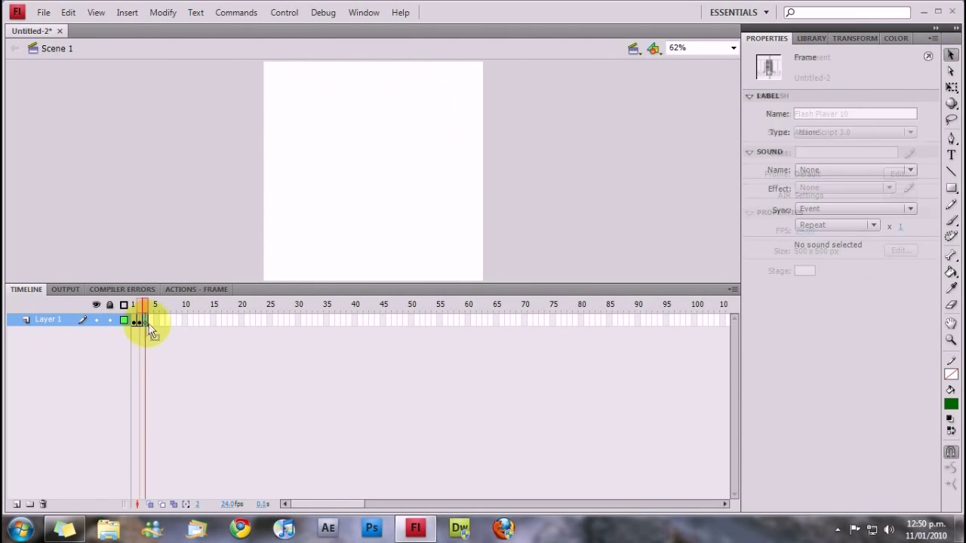
pyautogui.click(951, 155)
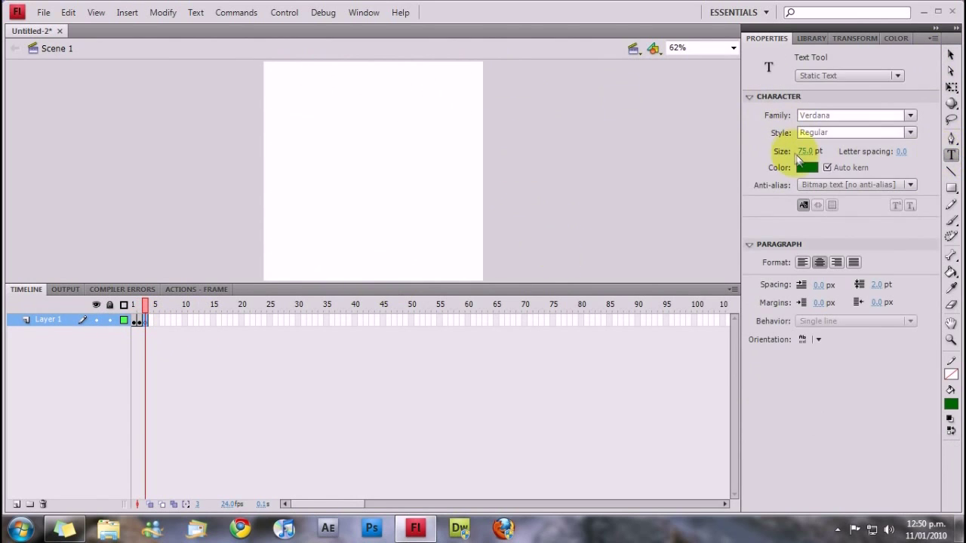
pyautogui.click(807, 168)
pyautogui.click(777, 255)
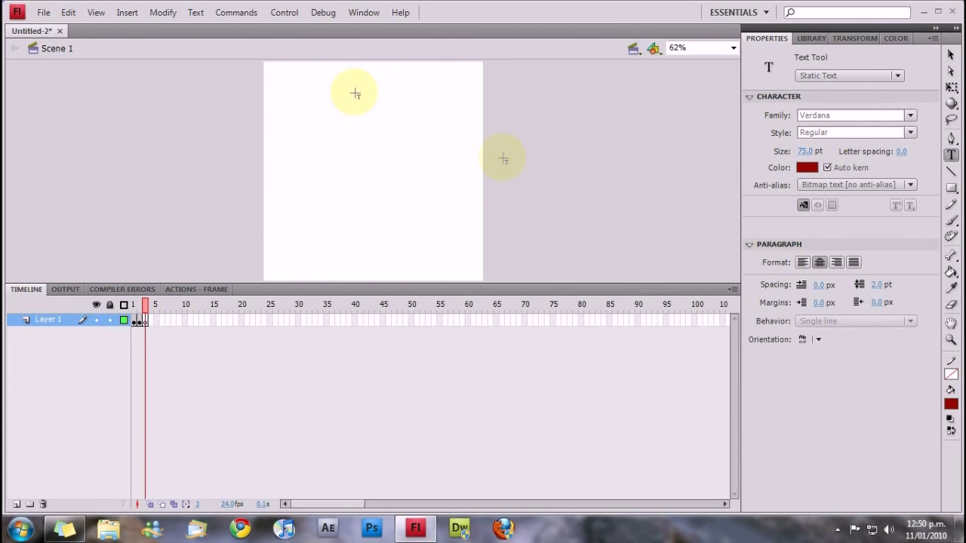
pyautogui.moveTo(280, 74); pyautogui.dragTo(465, 134)
pyautogui.write('Frame 3')
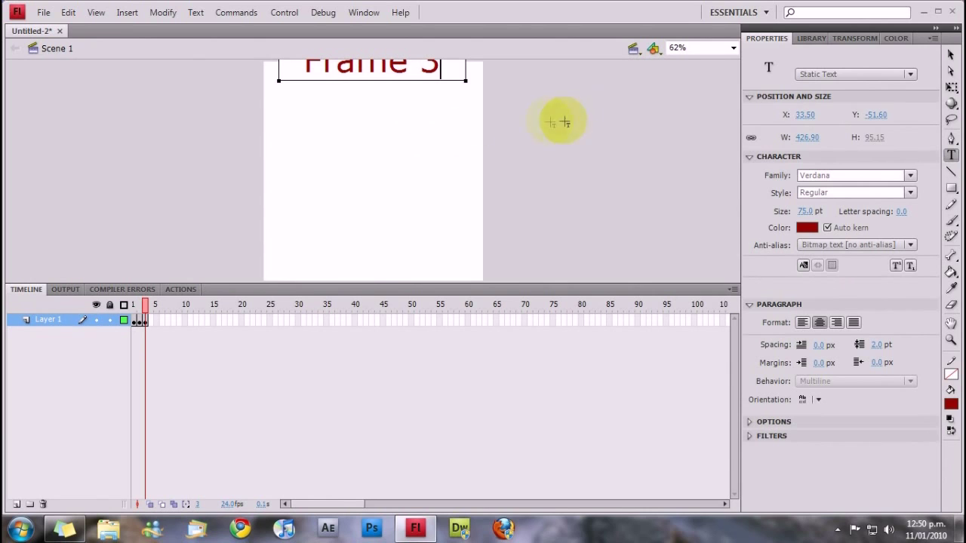
pyautogui.click(951, 55)
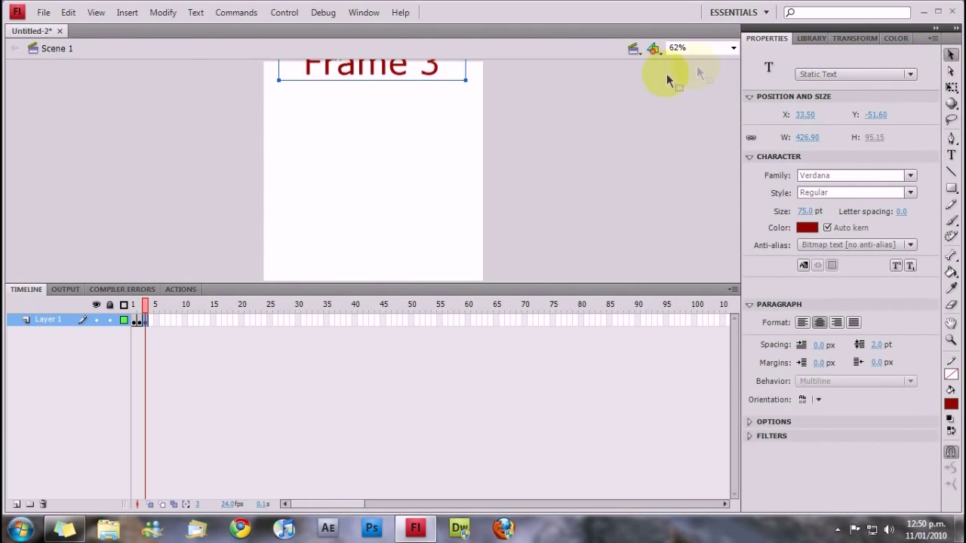
pyautogui.moveTo(400, 71); pyautogui.dragTo(400, 91)
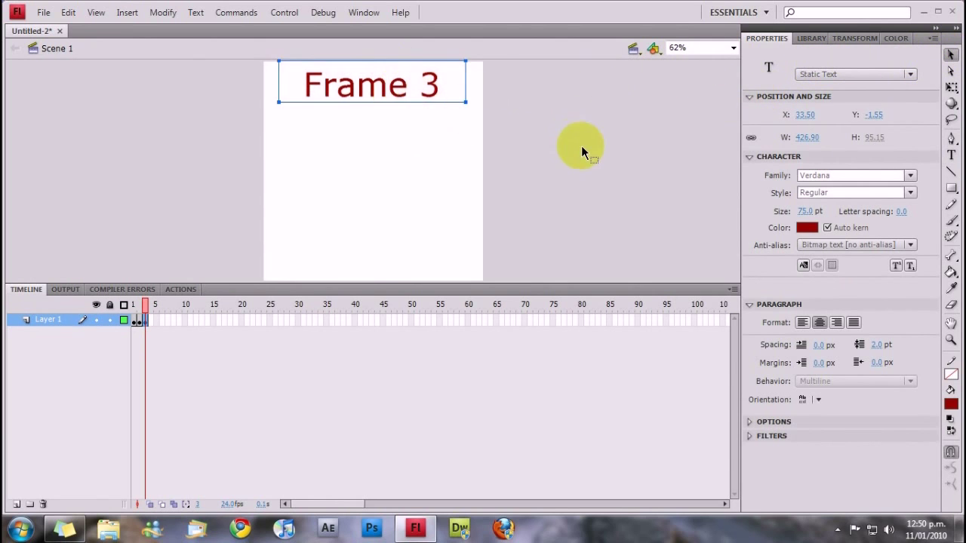
pyautogui.click(581, 145)
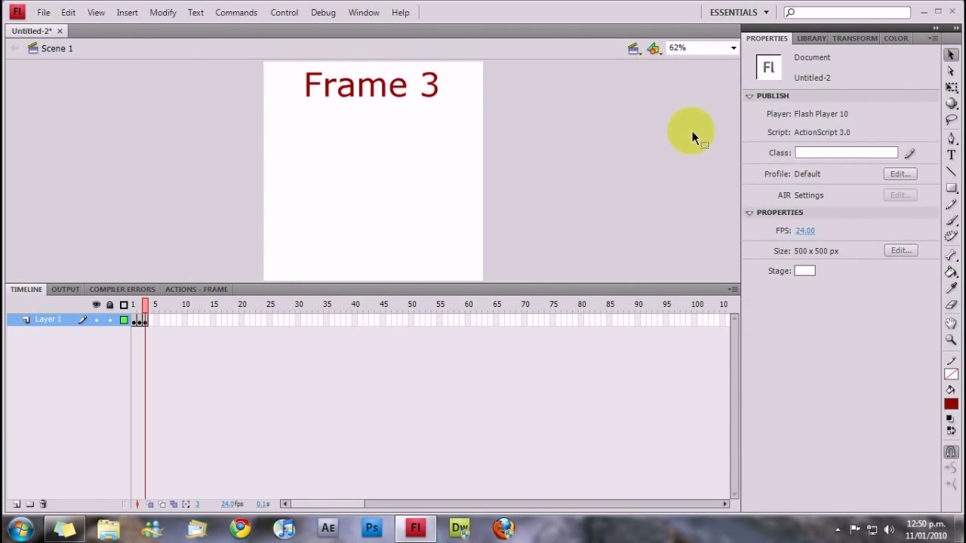
# Return to frame 1 and open the common Buttons library, moving it clear of the stage and enlarging it
pyautogui.click(133, 320)
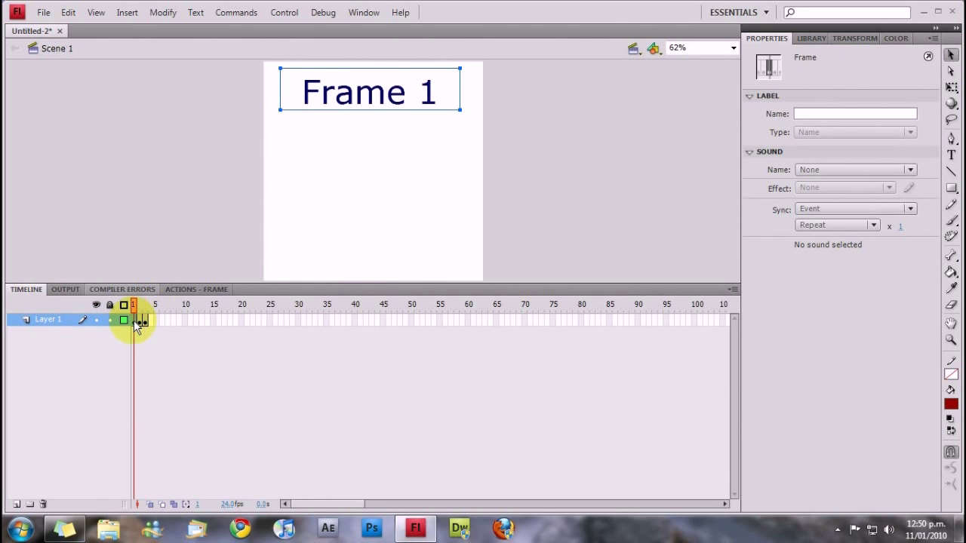
pyautogui.click(483, 225)
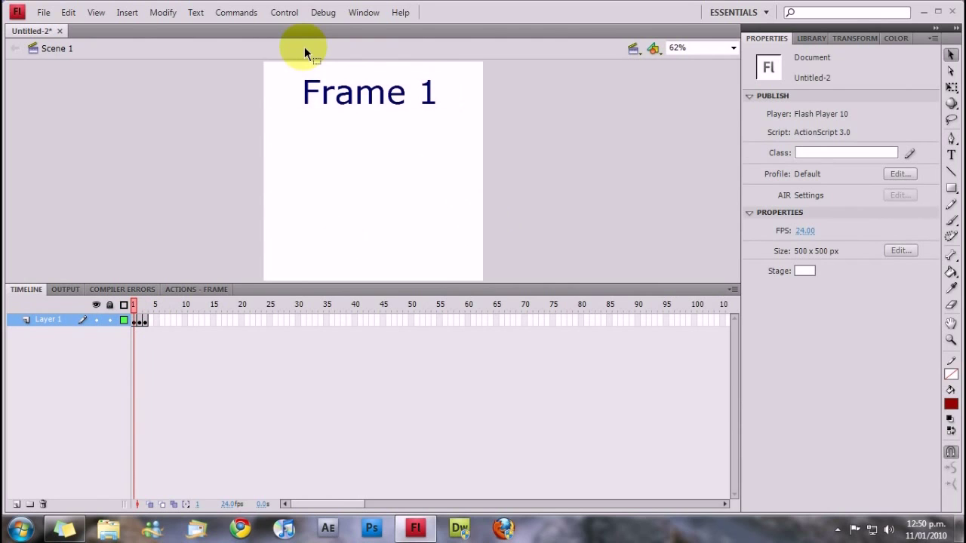
pyautogui.click(358, 16)
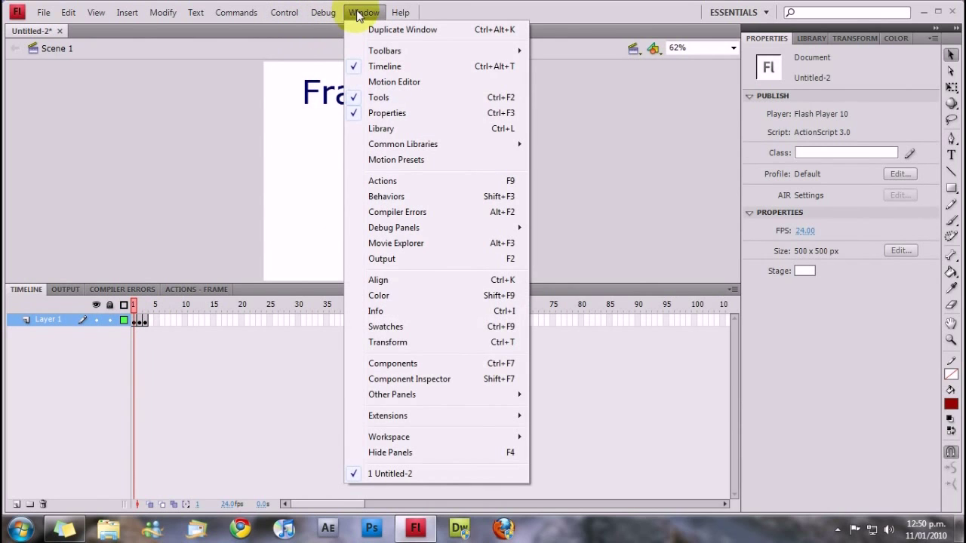
pyautogui.moveTo(446, 146)
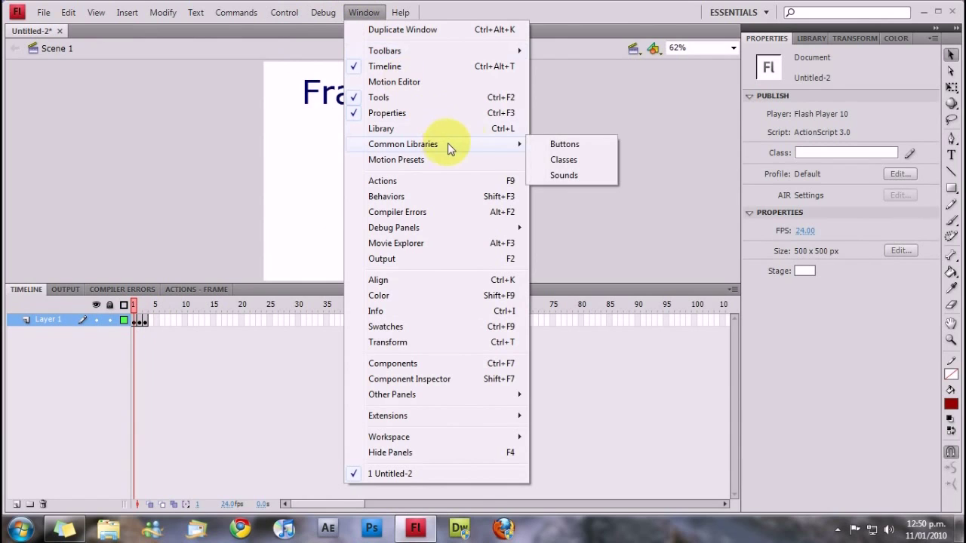
pyautogui.click(562, 144)
pyautogui.moveTo(476, 199); pyautogui.dragTo(626, 18)
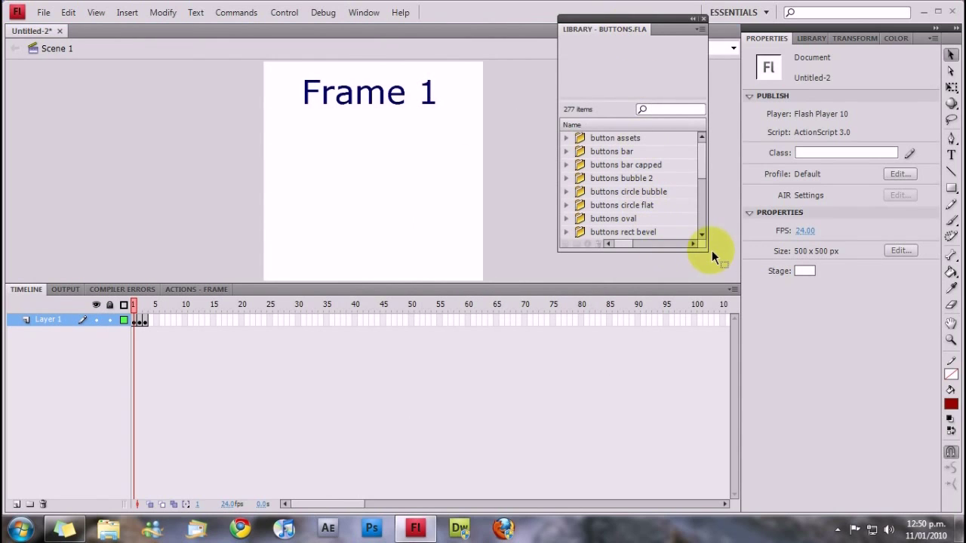
pyautogui.moveTo(702, 248); pyautogui.dragTo(766, 323)
pyautogui.scroll(-2, 759, 233)
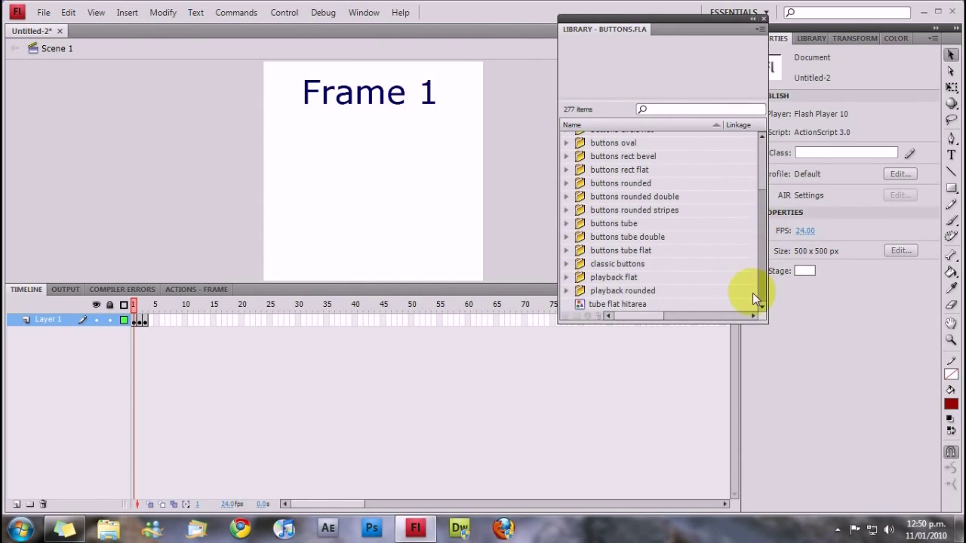
# From the buttons rounded folder, place rounded green at about X 112, Y 231 and rounded red at about X 334, Y 236 on frame 1
pyautogui.click(568, 210)
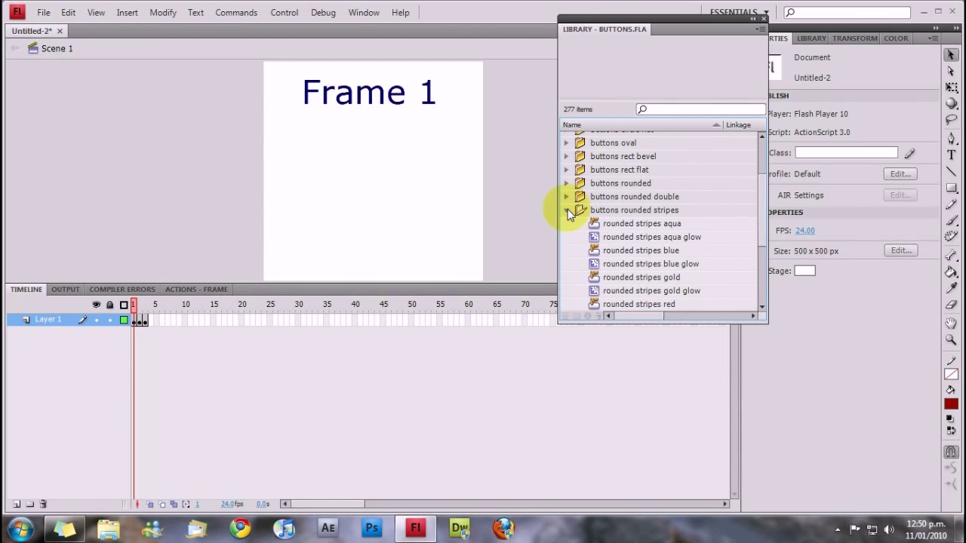
pyautogui.click(567, 209)
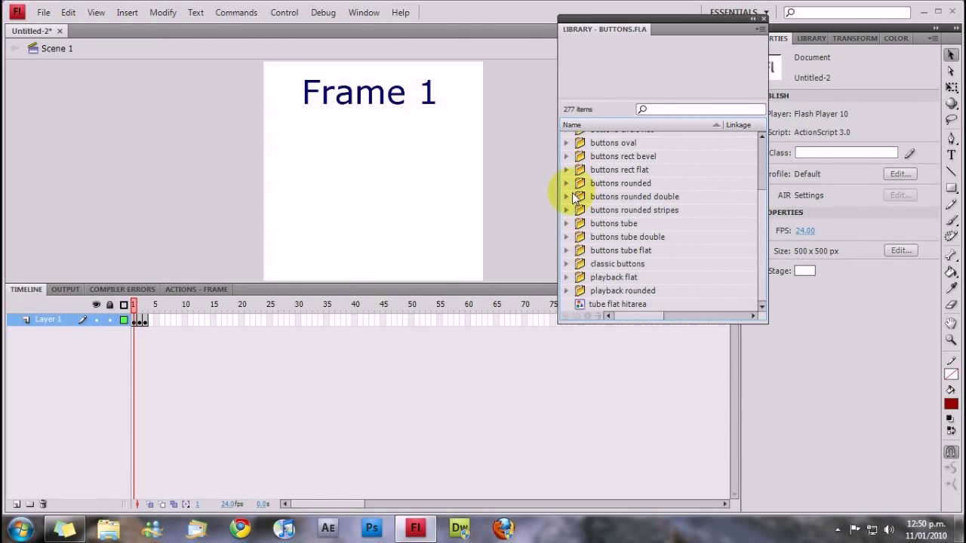
pyautogui.click(570, 196)
pyautogui.click(569, 195)
pyautogui.click(566, 183)
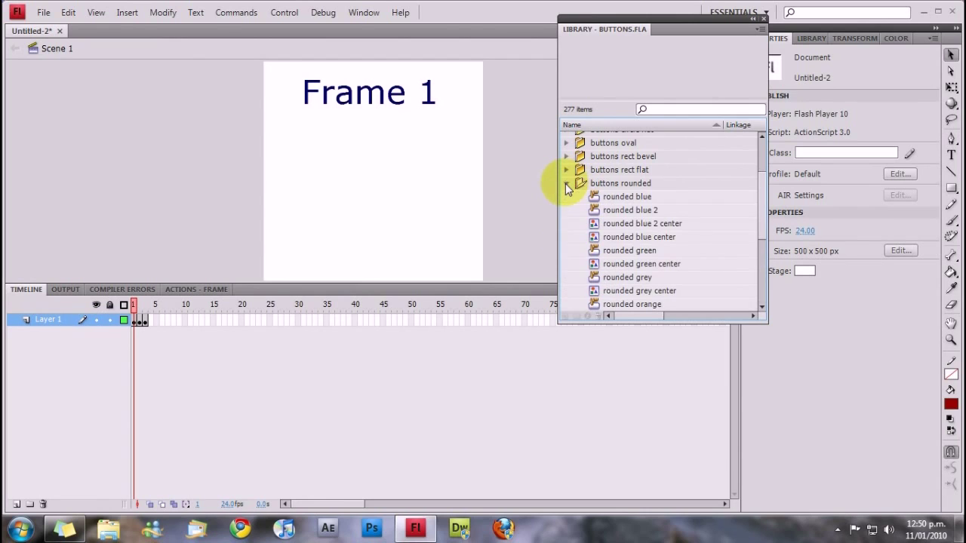
pyautogui.click(634, 201)
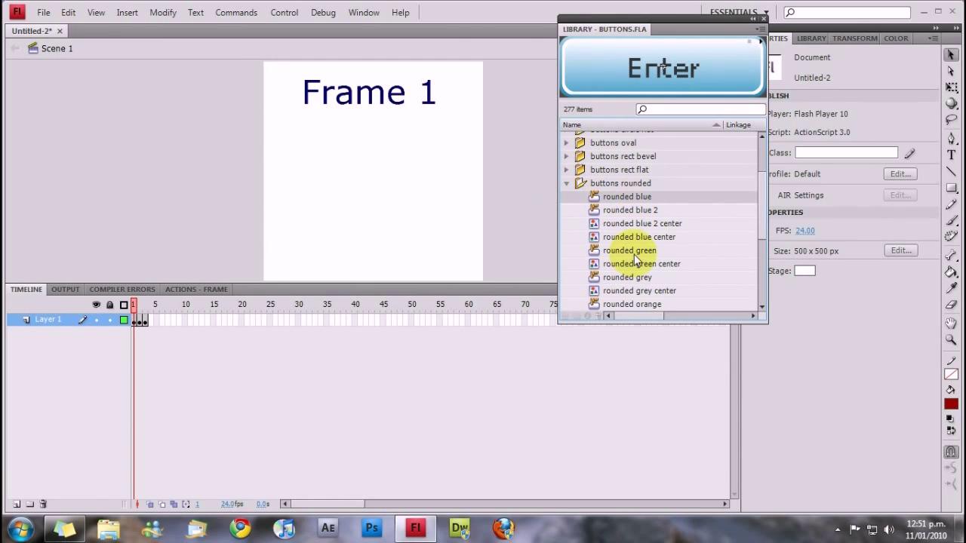
pyautogui.scroll(-1, 634, 254)
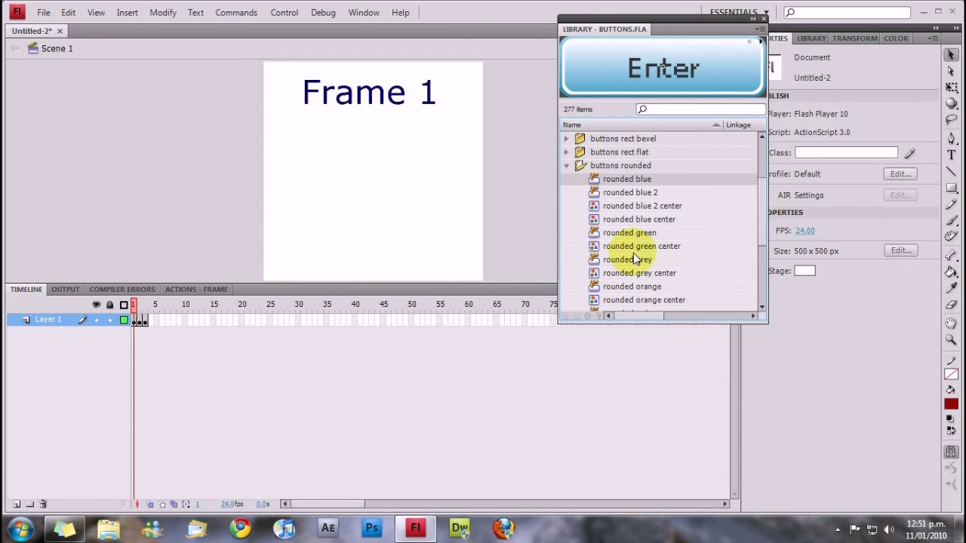
pyautogui.moveTo(630, 233); pyautogui.dragTo(301, 166)
pyautogui.click(687, 260)
pyautogui.scroll(-1, 687, 260)
pyautogui.scroll(-1, 687, 260)
pyautogui.moveTo(652, 276); pyautogui.dragTo(413, 172)
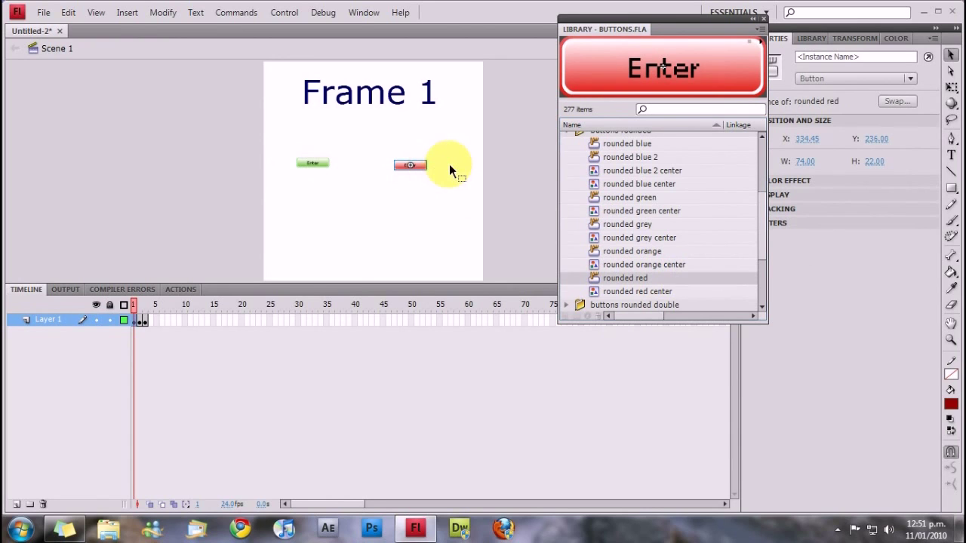
# On frame 2, place a rounded blue button at about X 154, Y 260 and a rounded red button to its right
pyautogui.click(140, 319)
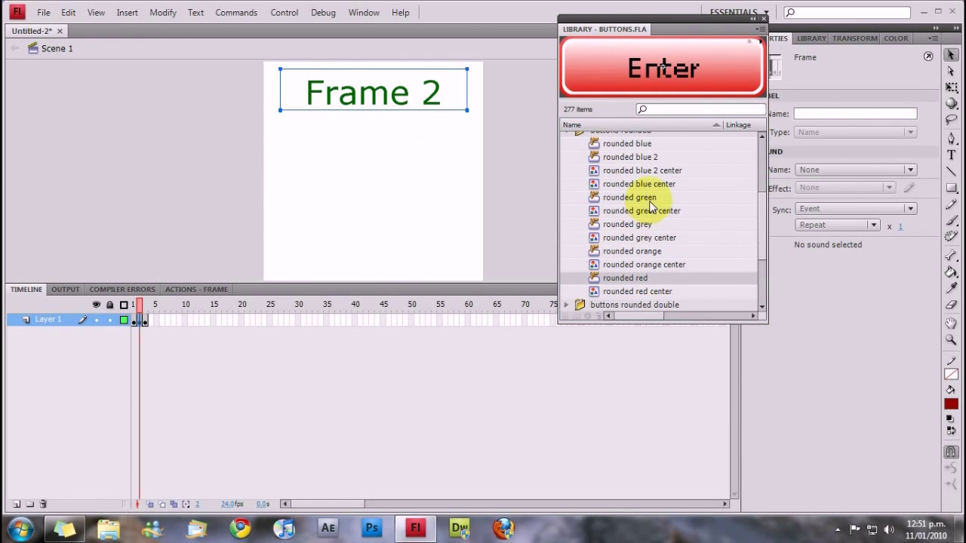
pyautogui.moveTo(642, 144); pyautogui.dragTo(324, 177)
pyautogui.moveTo(642, 281); pyautogui.dragTo(414, 181)
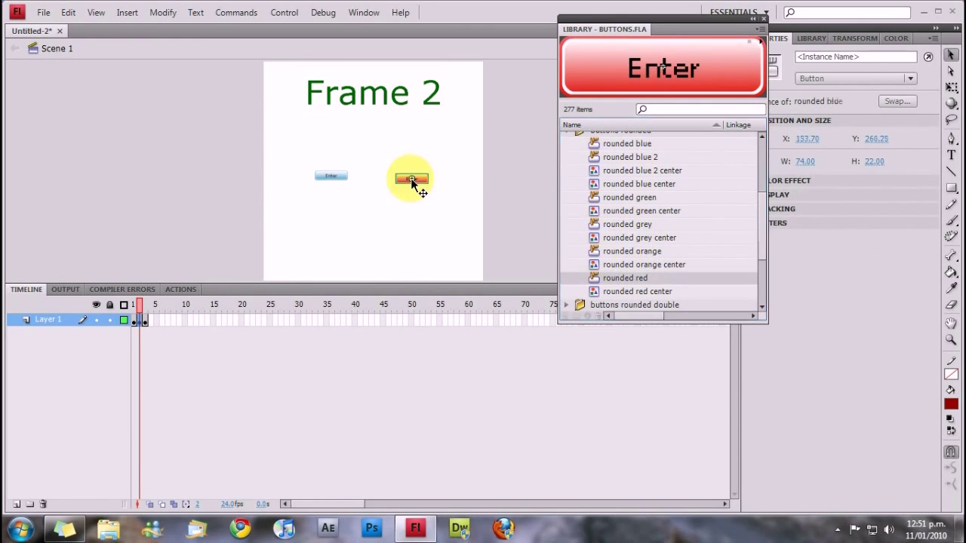
# On frame 3, place rounded blue at about X 120, Y 268 and rounded green at about X 318, Y 281, and close the Buttons library
pyautogui.click(144, 320)
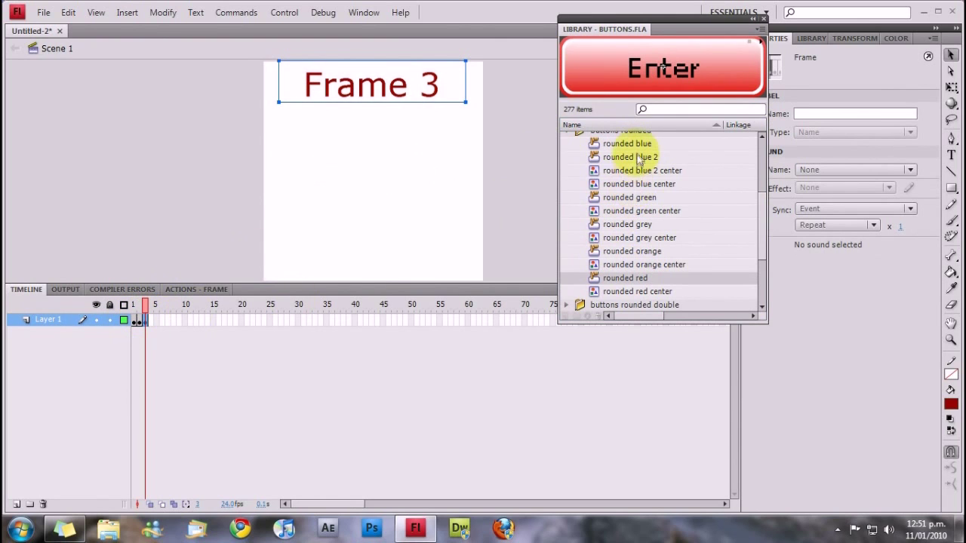
pyautogui.moveTo(641, 143); pyautogui.dragTo(317, 181)
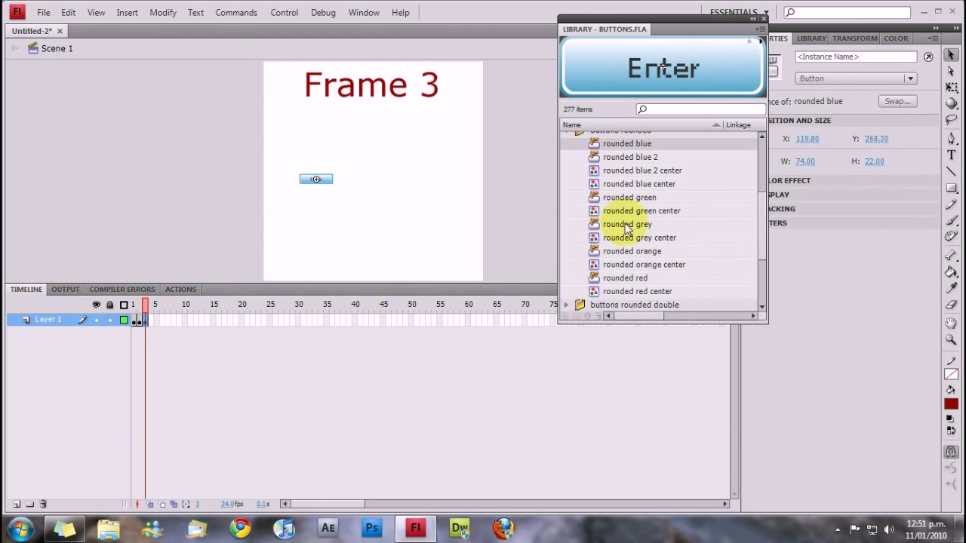
pyautogui.moveTo(630, 196); pyautogui.dragTo(402, 185)
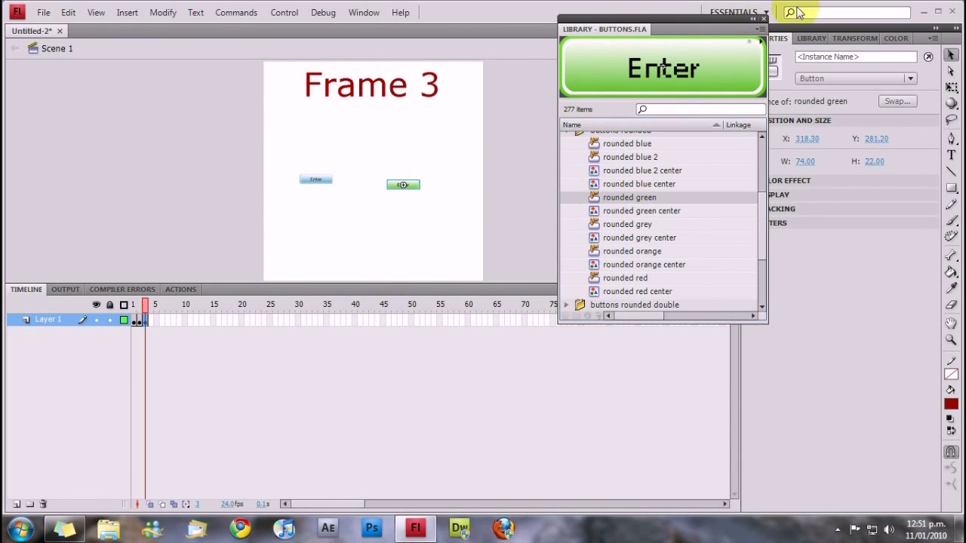
pyautogui.click(763, 18)
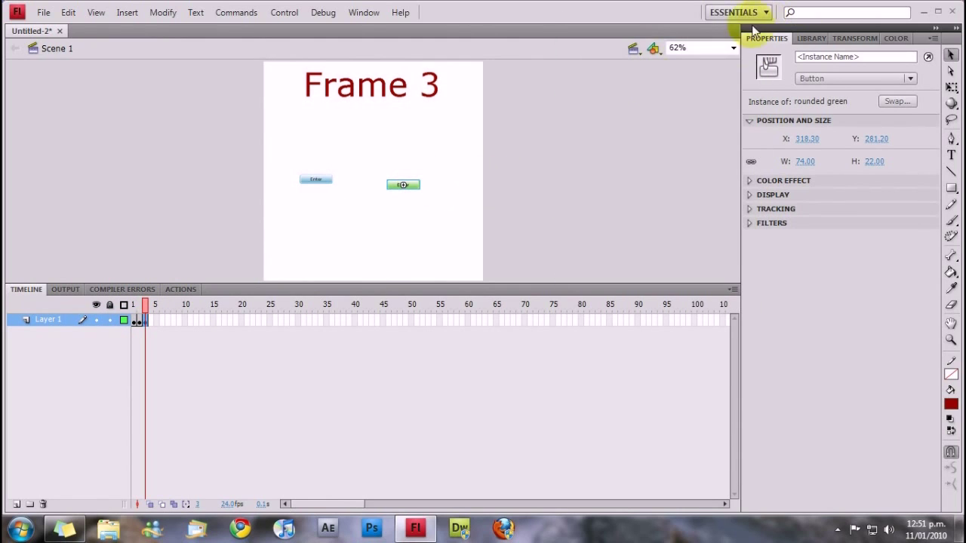
# On frame 1, scale the green and the red button to 250% in width and height
pyautogui.click(133, 319)
pyautogui.click(268, 238)
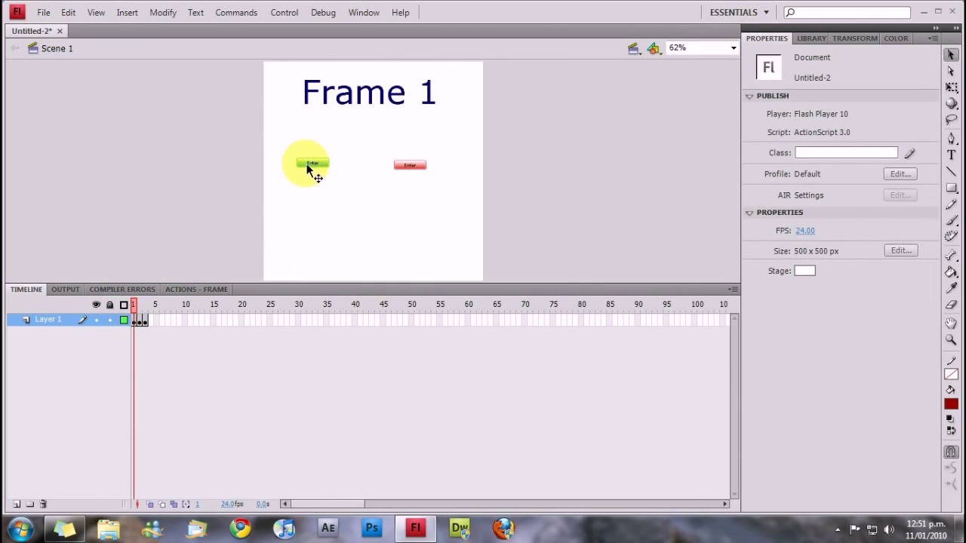
pyautogui.click(311, 165)
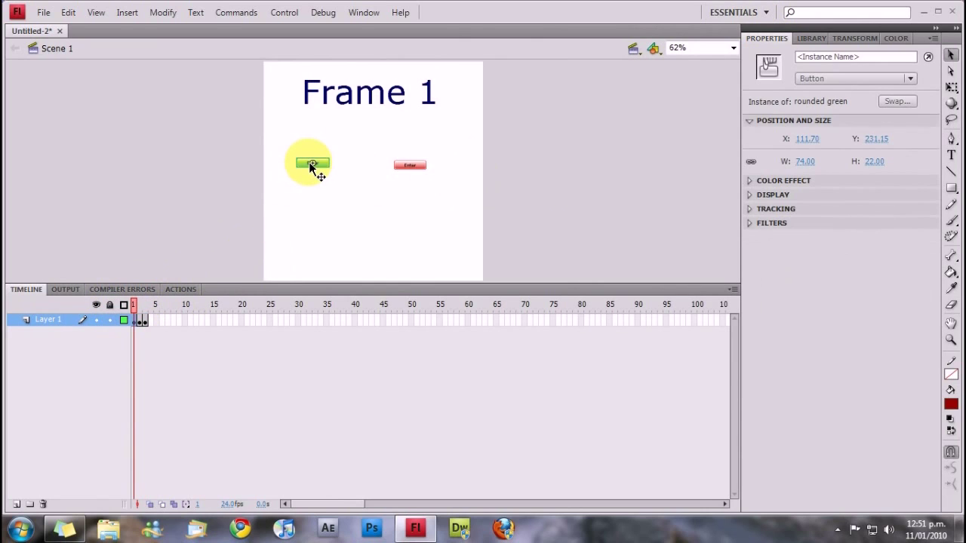
pyautogui.hotkey('ctrl', 't')
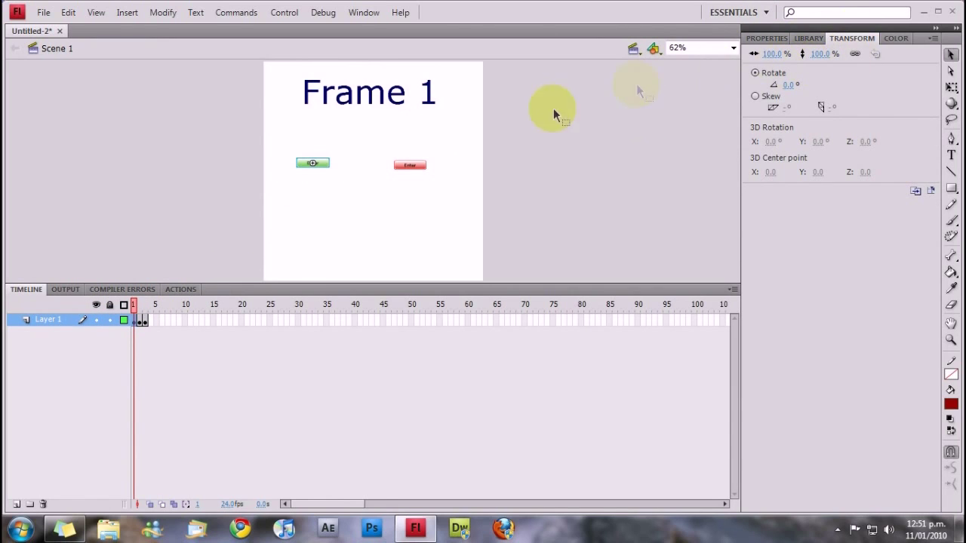
pyautogui.write('250')
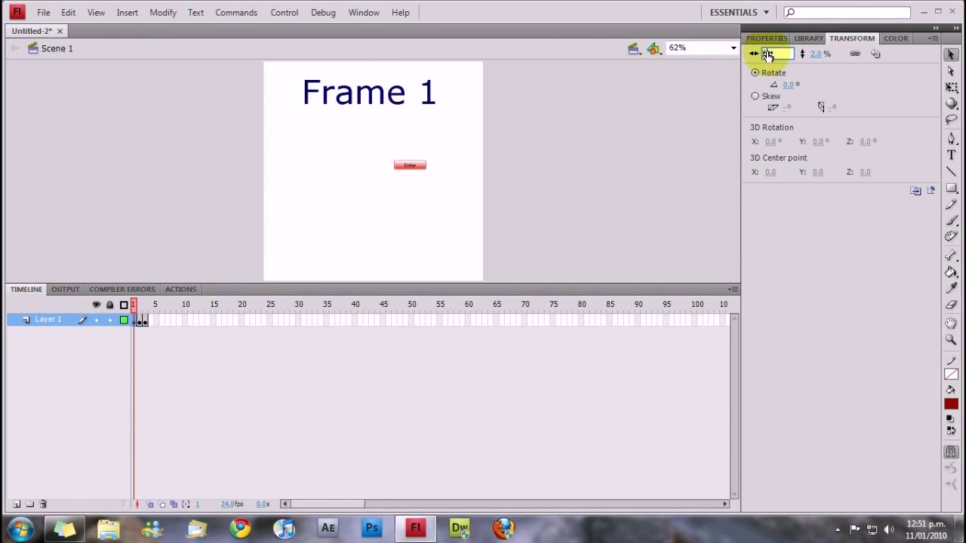
pyautogui.press('Return')
pyautogui.click(411, 165)
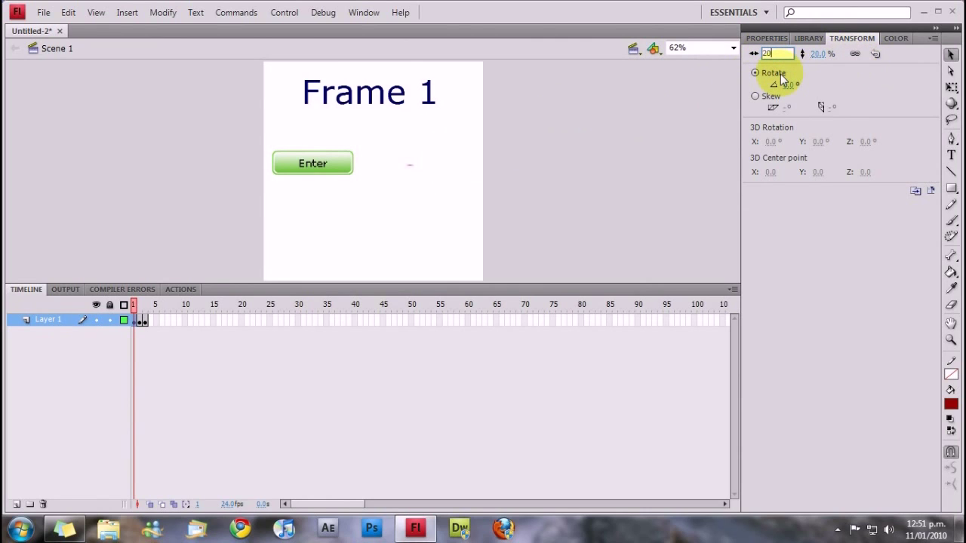
pyautogui.write('0')
pyautogui.press('Return')
# On frame 2, scale the blue and the red button to 250% in width and height
pyautogui.click(140, 320)
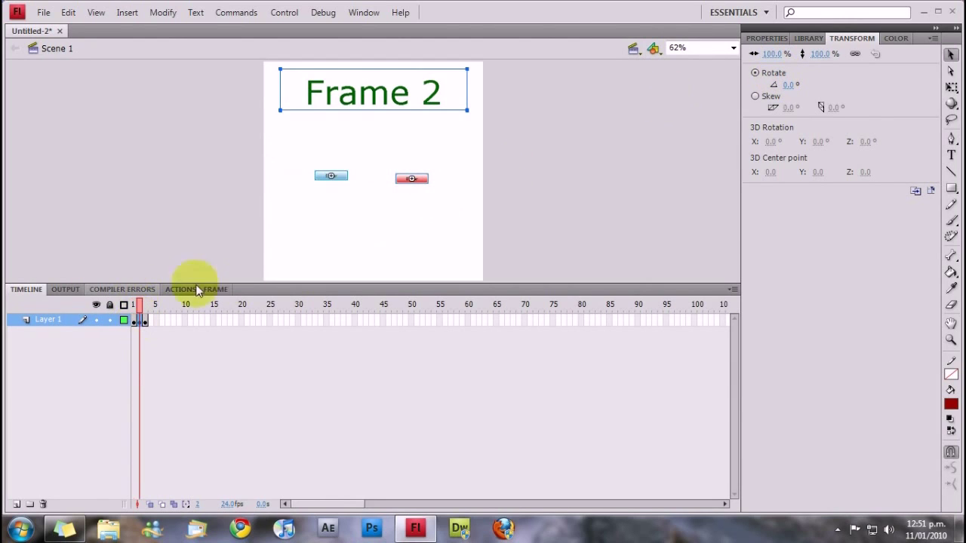
pyautogui.click(338, 176)
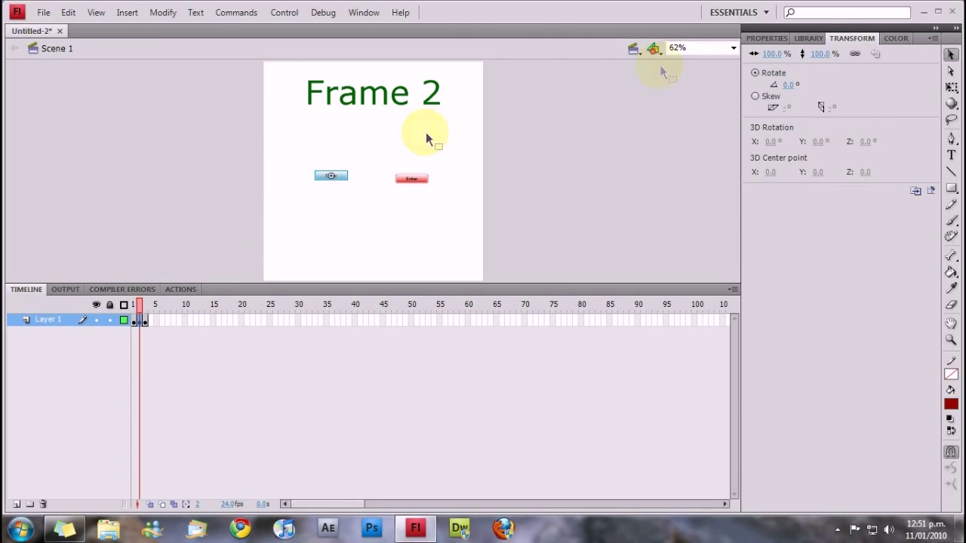
pyautogui.click(774, 56)
pyautogui.write('100')
pyautogui.press('Return')
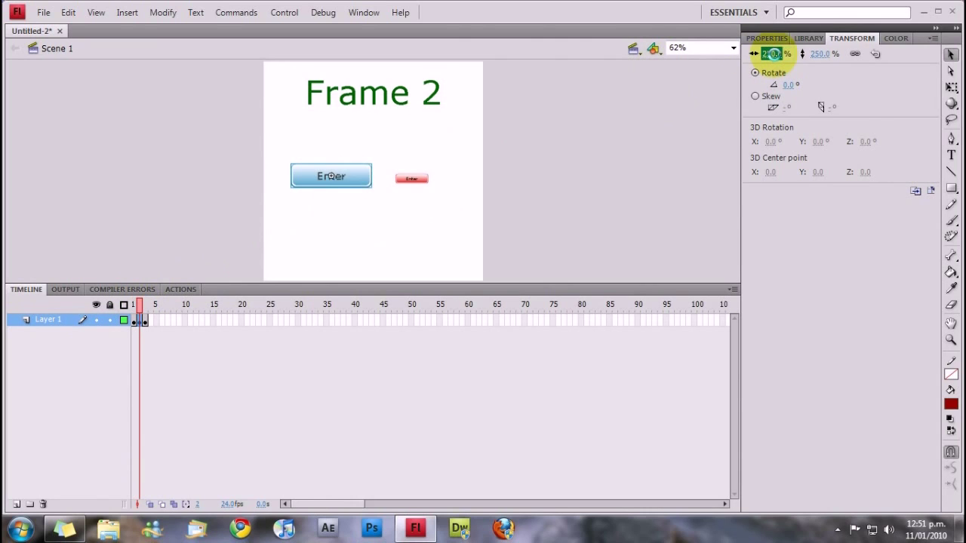
pyautogui.click(411, 181)
pyautogui.write('250')
pyautogui.press('Return')
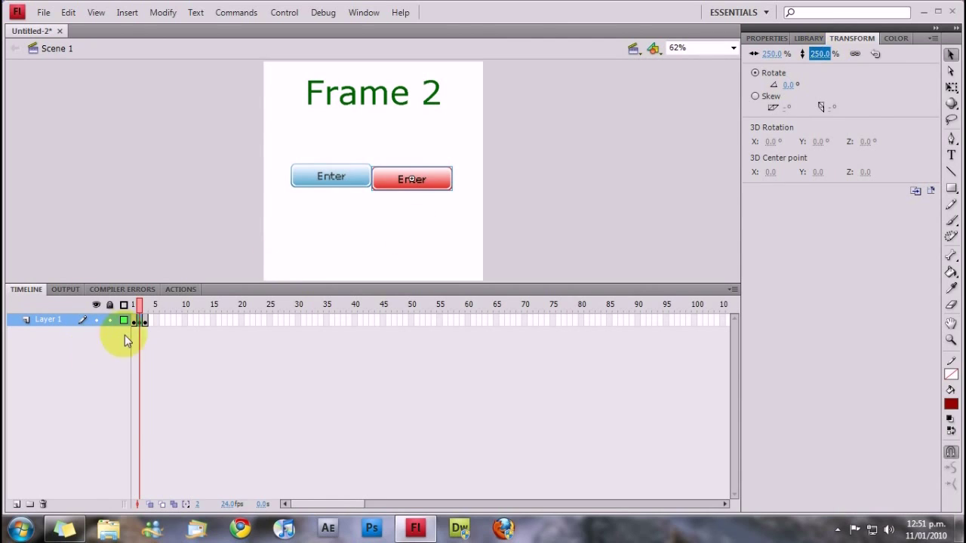
# On frame 3, scale the blue and the green button to 250% in width and height
pyautogui.click(145, 320)
pyautogui.click(317, 181)
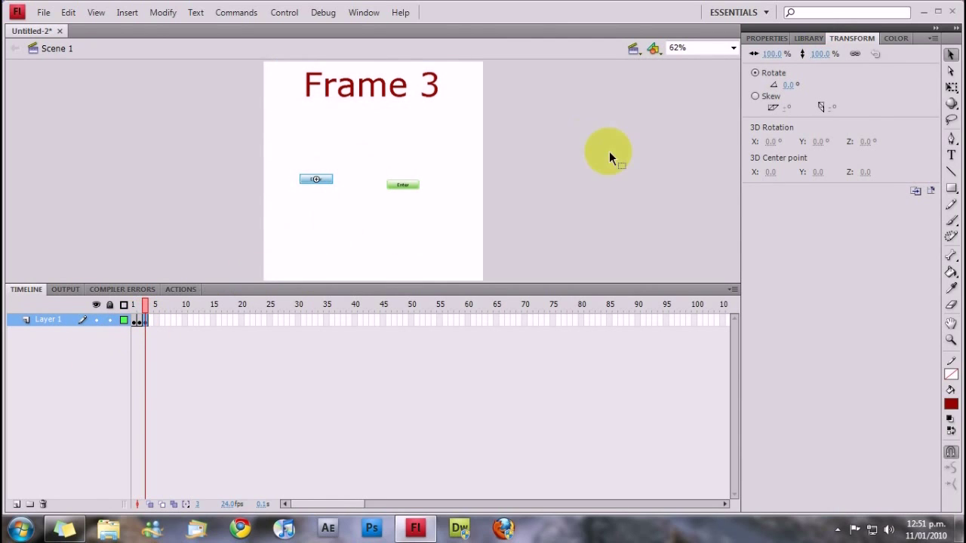
pyautogui.write('250')
pyautogui.press('Return')
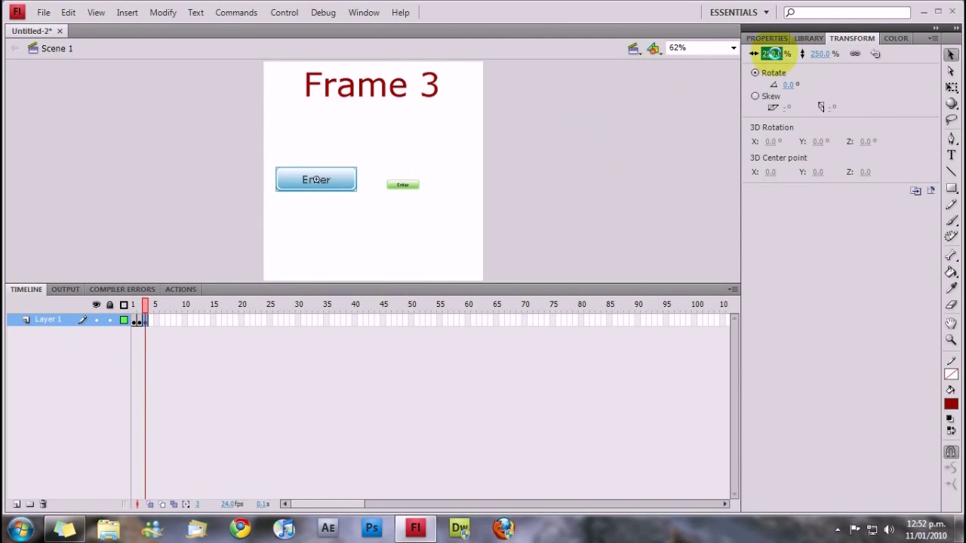
pyautogui.click(401, 190)
pyautogui.click(819, 53)
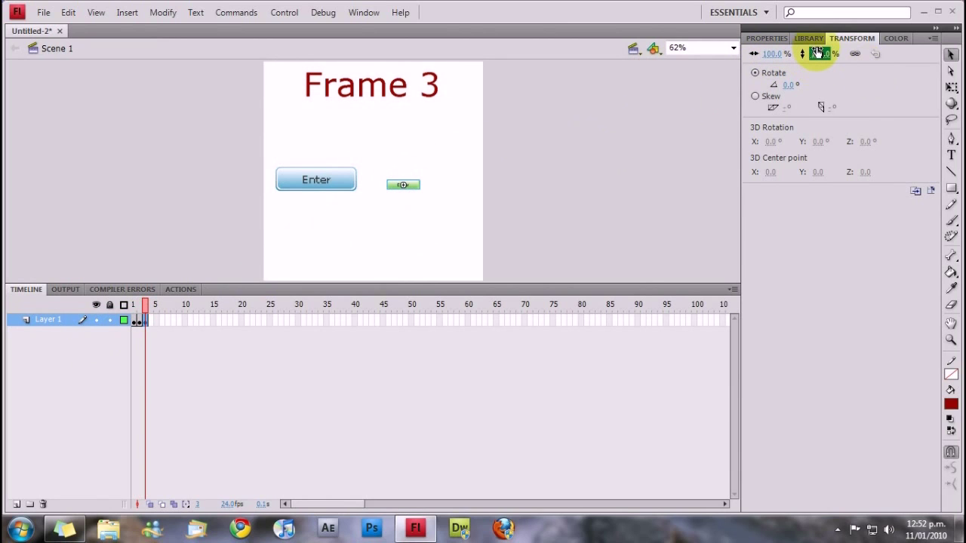
pyautogui.write('250')
pyautogui.press('Return')
pyautogui.click(453, 227)
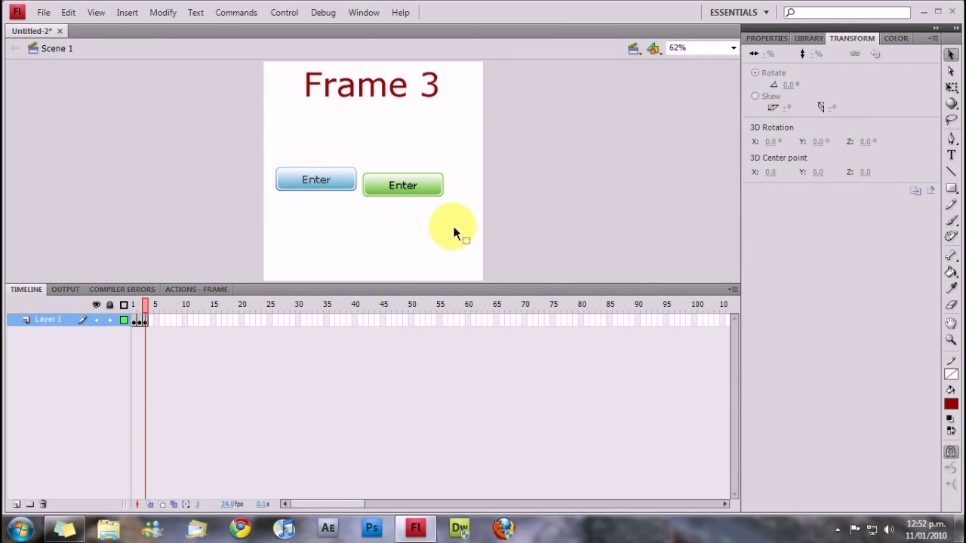
# Show the rulers on frame 1 and add a horizontal guide at about Y 270, just below the two buttons
pyautogui.click(133, 320)
pyautogui.click(287, 240)
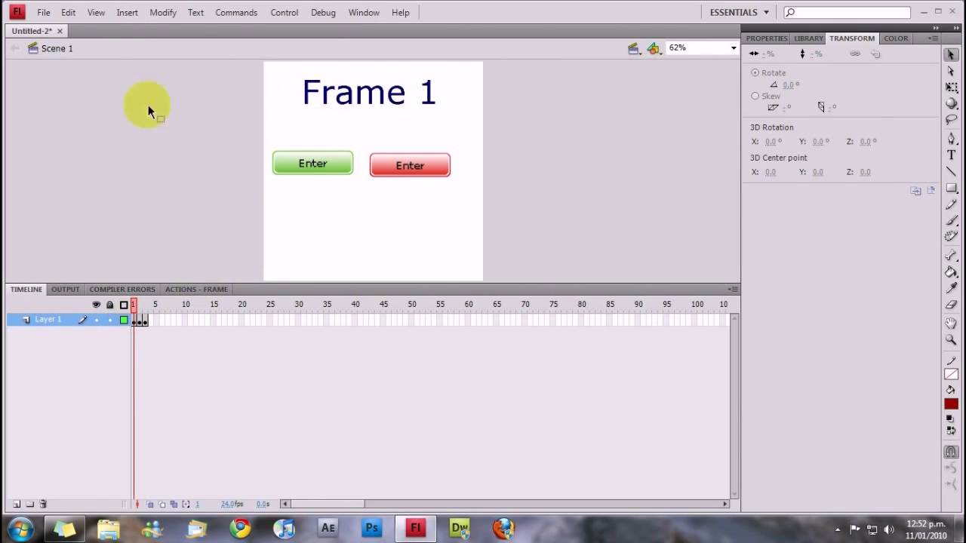
pyautogui.click(104, 13)
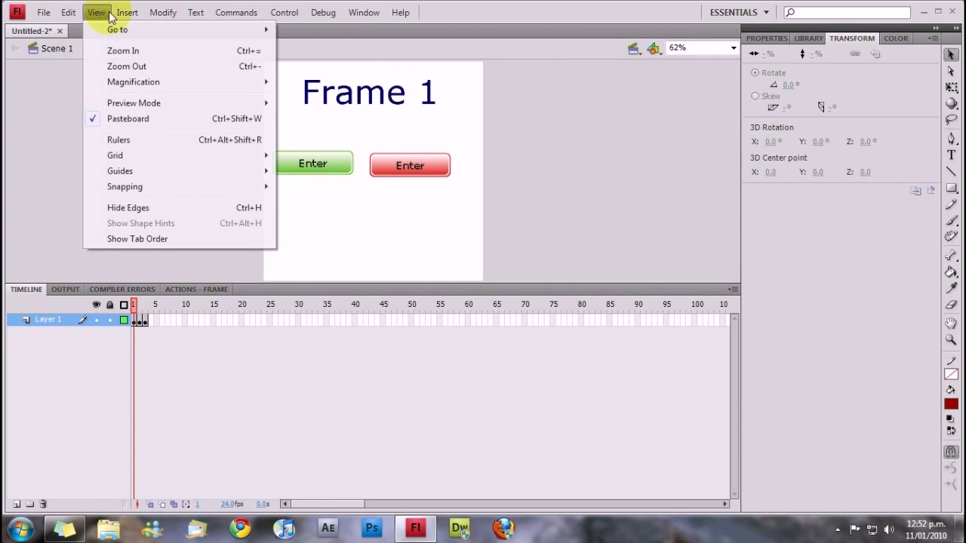
pyautogui.click(178, 146)
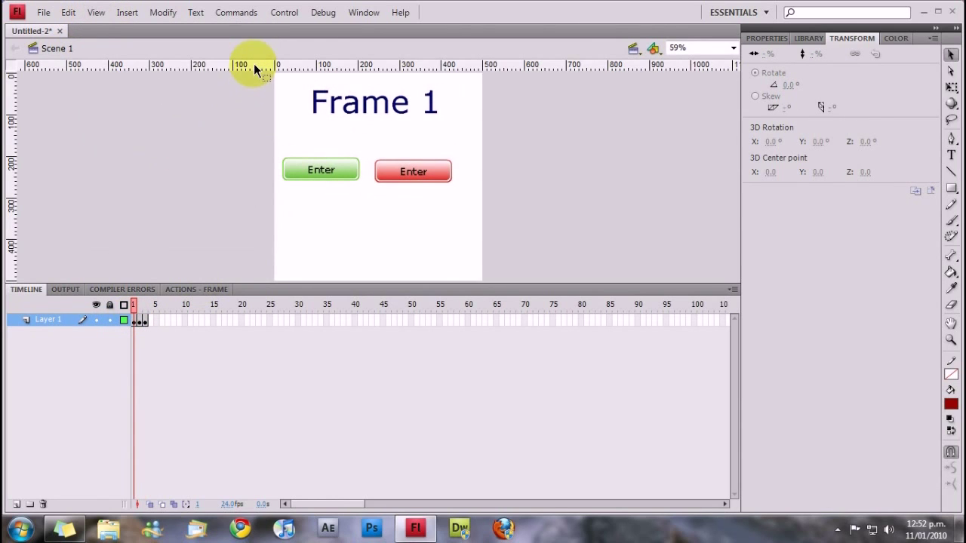
pyautogui.moveTo(253, 63); pyautogui.dragTo(256, 190)
# On frame 1, nudge the green button down until its bottom edge rests on the horizontal guide, and shift it slightly right
pyautogui.click(345, 169)
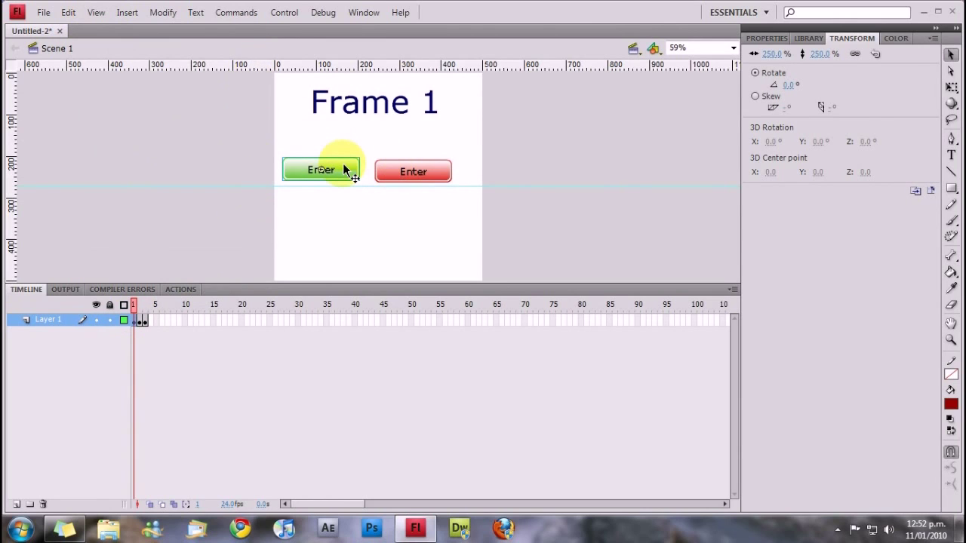
pyautogui.press('Down')
pyautogui.press('Down')
pyautogui.press('Down')
pyautogui.press('Down')
pyautogui.press('Down')
pyautogui.press('Down')
pyautogui.press('Down')
pyautogui.press('Down')
pyautogui.press('Down')
pyautogui.press('Down')
pyautogui.press('Down')
pyautogui.press('Down')
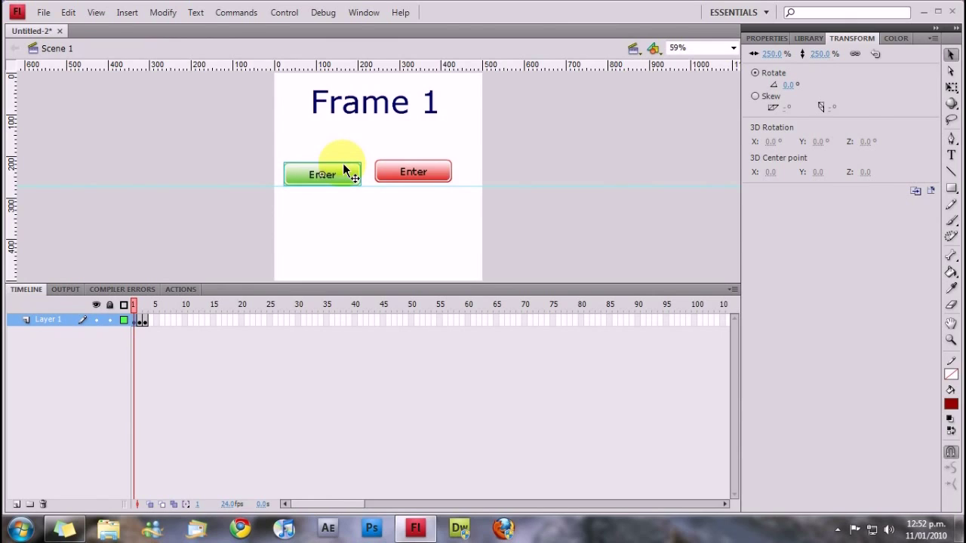
pyautogui.press('Right')
pyautogui.press('Right')
pyautogui.press('Right')
pyautogui.press('Right')
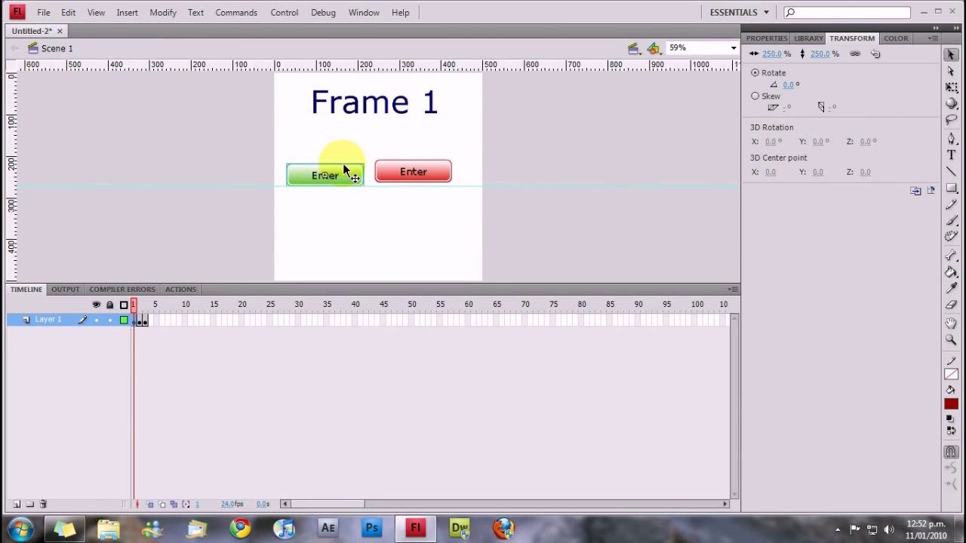
# On frame 1, nudge the red button slightly right and down so its bottom edge sits on the guide, level with the green button
pyautogui.click(413, 172)
pyautogui.press('Right')
pyautogui.press('Right')
pyautogui.press('Right')
pyautogui.press('Right')
pyautogui.press('Down')
pyautogui.press('Down')
pyautogui.press('Down')
pyautogui.press('Down')
pyautogui.press('Down')
pyautogui.press('Down')
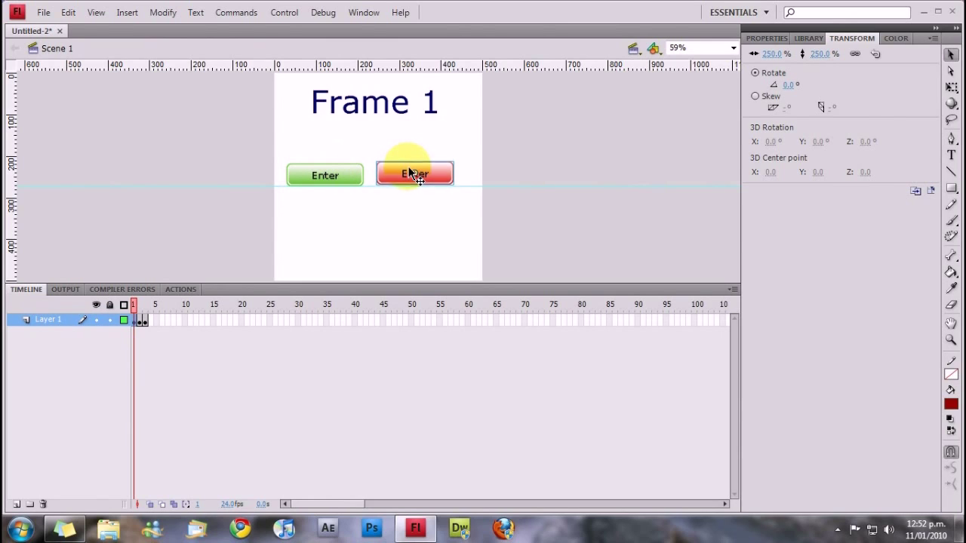
pyautogui.press('Down')
pyautogui.press('Down')
pyautogui.press('Down')
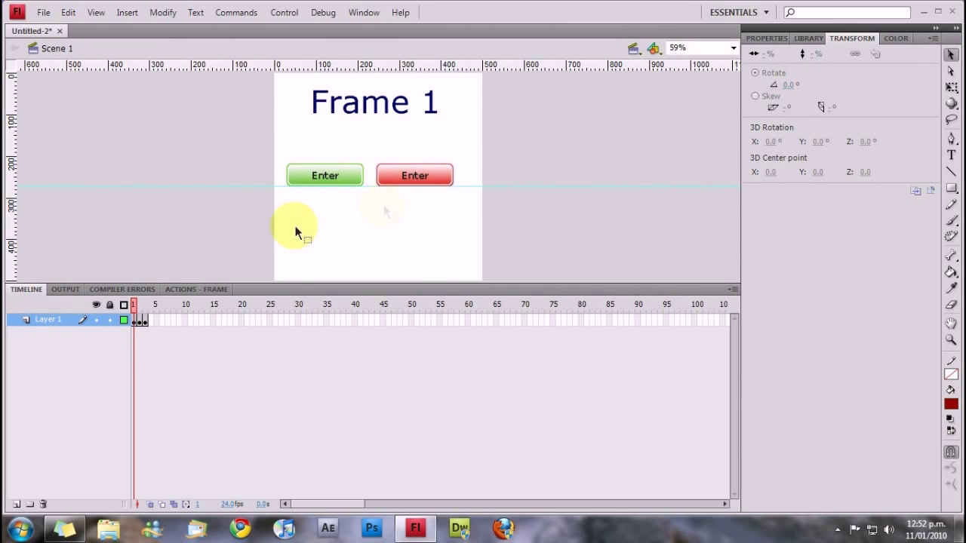
# On frame 2, nudge the blue button up until its bottom edge rests on the guide, and shift it slightly left
pyautogui.click(139, 319)
pyautogui.click(352, 181)
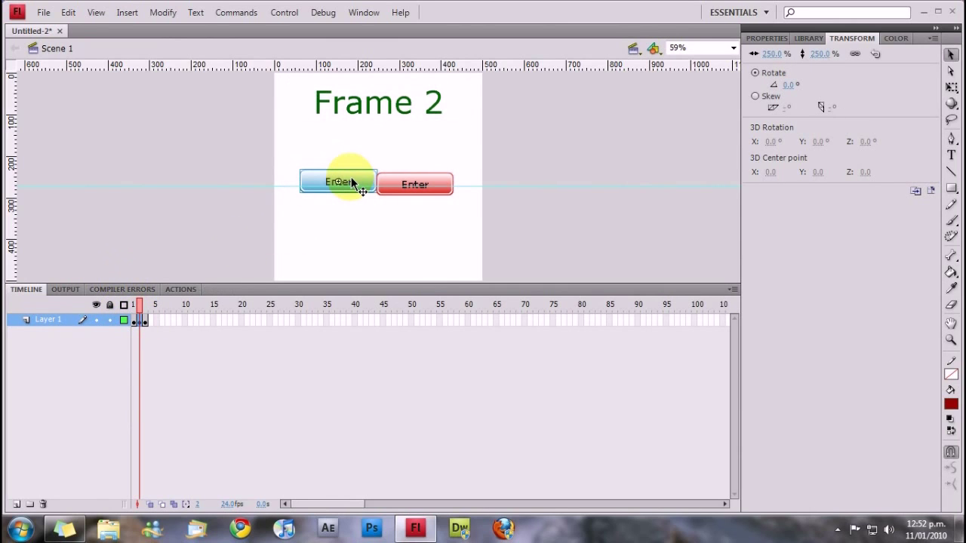
pyautogui.press('Up')
pyautogui.press('Up')
pyautogui.press('Up')
pyautogui.press('Up')
pyautogui.press('Up')
pyautogui.press('Up')
pyautogui.press('Up')
pyautogui.press('Up')
pyautogui.press('Up')
pyautogui.press('Up')
pyautogui.press('Up')
pyautogui.press('Up')
pyautogui.press('Up')
pyautogui.press('Left')
pyautogui.press('Left')
pyautogui.press('Left')
pyautogui.press('Left')
pyautogui.press('Left')
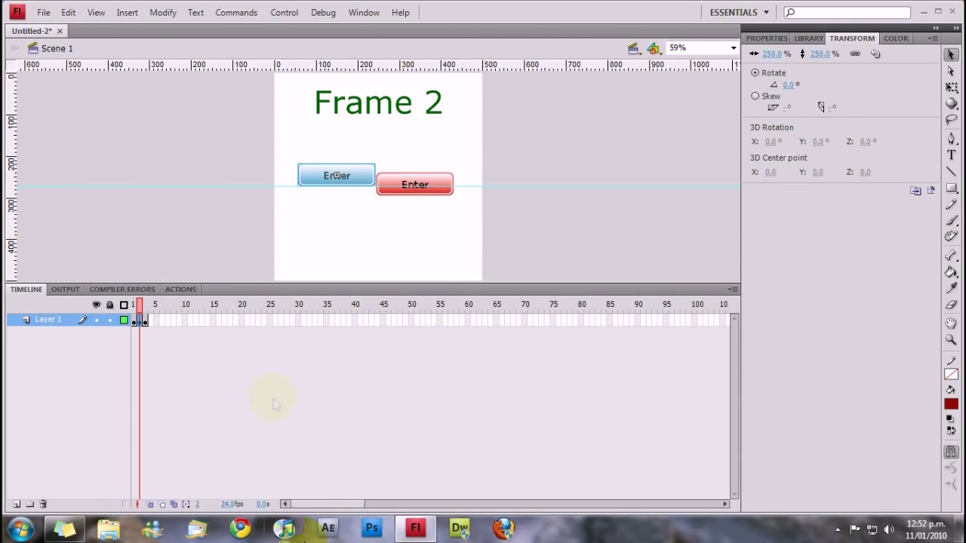
# On frame 2, nudge the red button up onto the guide and right, leaving a gap beside the blue button
pyautogui.click(422, 186)
pyautogui.press('Up')
pyautogui.press('Up')
pyautogui.press('Up')
pyautogui.press('Up')
pyautogui.press('Up')
pyautogui.press('Up')
pyautogui.press('Up')
pyautogui.press('Up')
pyautogui.press('Up')
pyautogui.press('Up')
pyautogui.press('Up')
pyautogui.press('Up')
pyautogui.press('Up')
pyautogui.press('Up')
pyautogui.press('Up')
pyautogui.press('Up')
pyautogui.press('Up')
pyautogui.press('Up')
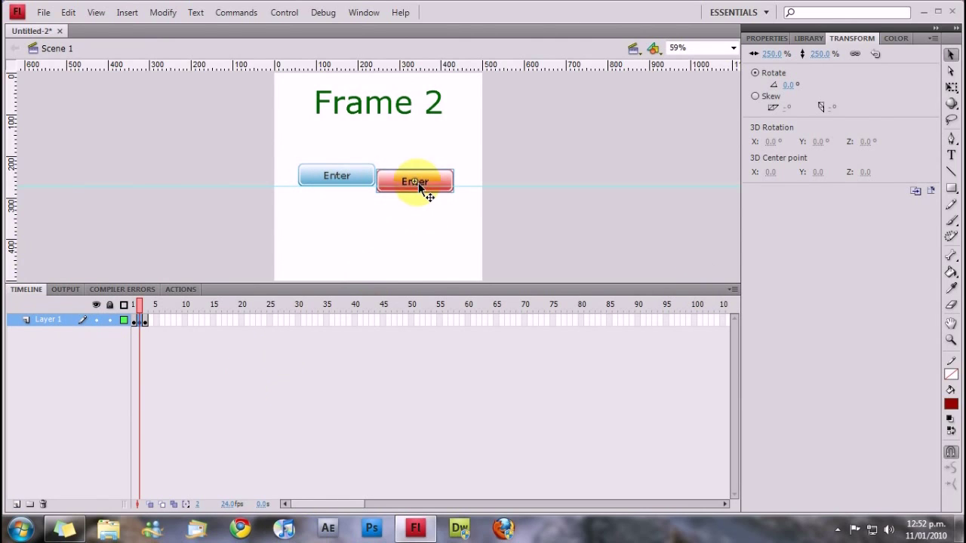
pyautogui.press('Right')
pyautogui.press('Right')
pyautogui.press('Right')
pyautogui.press('Right')
pyautogui.press('Right')
pyautogui.press('Right')
pyautogui.press('Right')
pyautogui.press('Right')
pyautogui.press('Right')
pyautogui.press('Right')
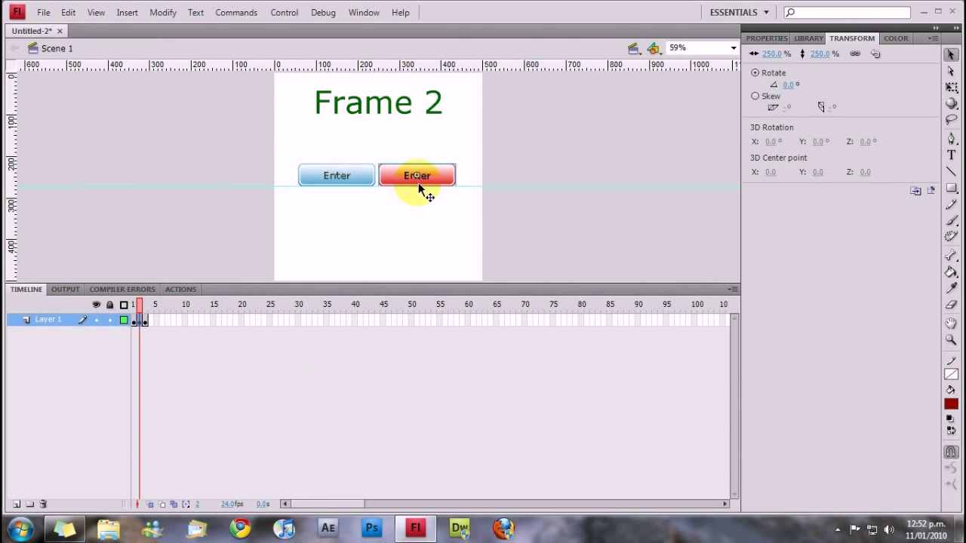
# Nudge frame 2's blue button a little further left along the guide to widen the gap to the red button
pyautogui.click(340, 180)
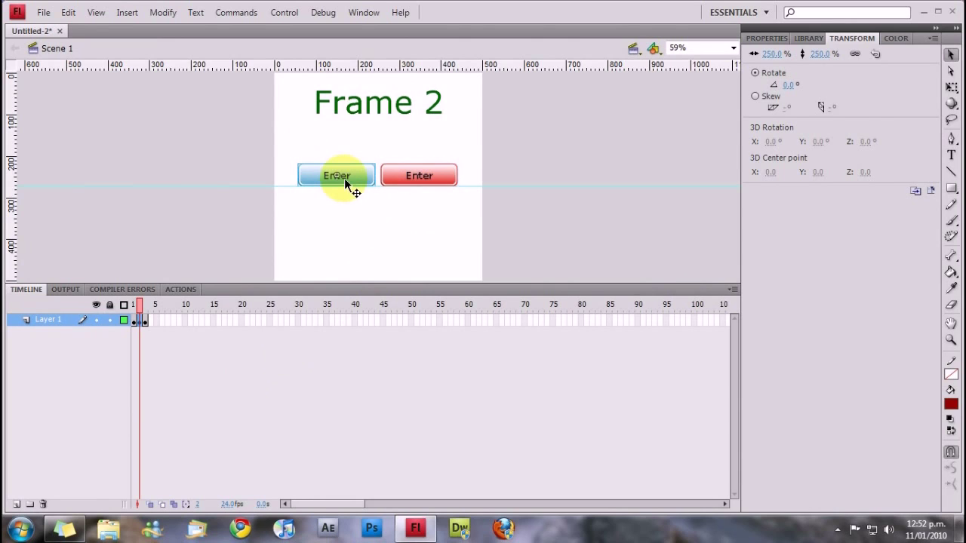
pyautogui.press('Left')
pyautogui.press('Left')
pyautogui.press('Left')
pyautogui.press('Left')
pyautogui.press('Left')
pyautogui.press('Left')
pyautogui.press('Left')
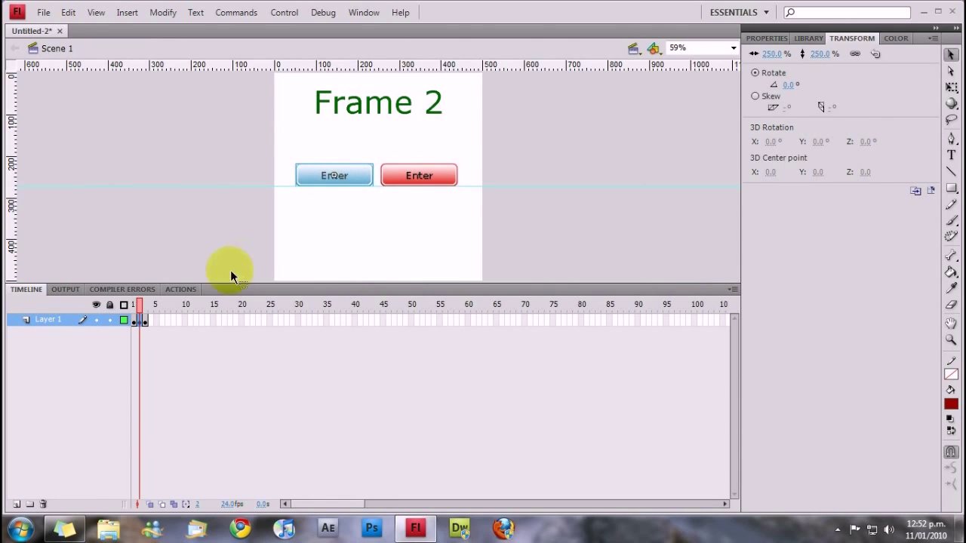
# On frame 3, nudge the blue button up until its bottom edge rests on the horizontal guide
pyautogui.click(144, 320)
pyautogui.click(327, 178)
pyautogui.press('Up')
pyautogui.press('Up')
pyautogui.press('Up')
pyautogui.press('Up')
pyautogui.press('Up')
pyautogui.press('Up')
pyautogui.press('Up')
pyautogui.press('Up')
pyautogui.press('Up')
pyautogui.press('Up')
pyautogui.press('Up')
pyautogui.press('Up')
pyautogui.press('Up')
pyautogui.press('Up')
pyautogui.press('Up')
pyautogui.press('Up')
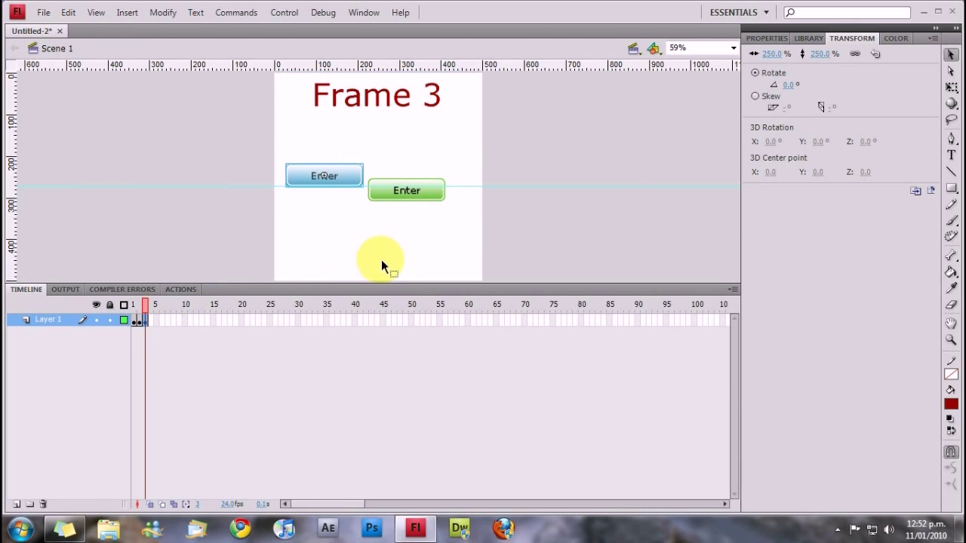
# On frame 3, nudge the green button right and up to the guide beside the blue button
pyautogui.click(417, 189)
pyautogui.press('Right')
pyautogui.press('Right')
pyautogui.press('Right')
pyautogui.press('Right')
pyautogui.press('Right')
pyautogui.press('Right')
pyautogui.press('Right')
pyautogui.press('Right')
pyautogui.press('Up')
pyautogui.press('Up')
pyautogui.press('Up')
pyautogui.press('Up')
pyautogui.press('Up')
pyautogui.press('Up')
pyautogui.press('Up')
pyautogui.press('Up')
pyautogui.press('Up')
pyautogui.press('Up')
pyautogui.press('Up')
pyautogui.press('Up')
pyautogui.press('Up')
pyautogui.press('Up')
pyautogui.press('Up')
pyautogui.press('Up')
pyautogui.press('Up')
pyautogui.press('Up')
pyautogui.press('Up')
pyautogui.press('Up')
pyautogui.press('Up')
pyautogui.press('Up')
pyautogui.press('Up')
pyautogui.press('Up')
pyautogui.press('Up')
pyautogui.press('Up')
pyautogui.press('Up')
pyautogui.press('Up')
pyautogui.press('Up')
pyautogui.press('Up')
pyautogui.press('Right')
pyautogui.press('Right')
pyautogui.press('Right')
pyautogui.press('Up')
pyautogui.press('Up')
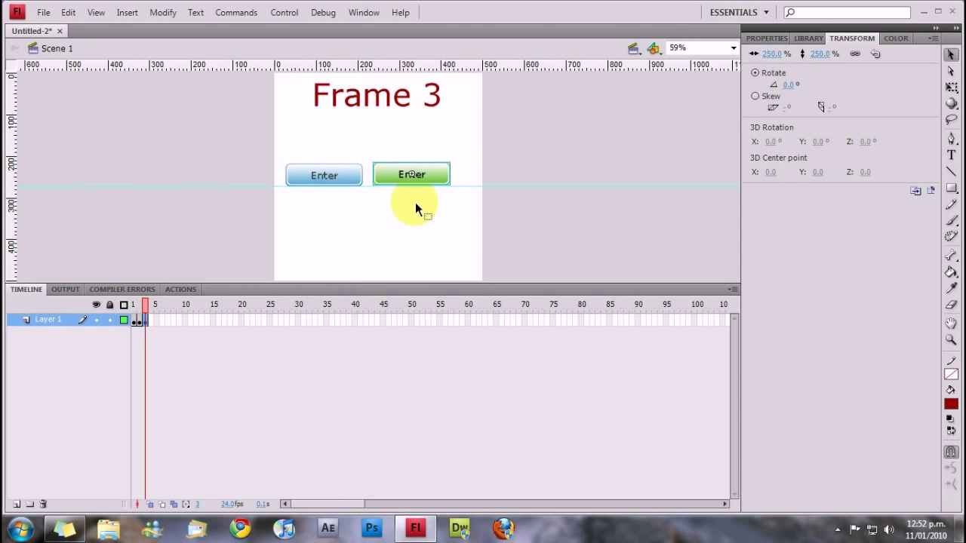
# Remove the horizontal guide and nudge frame 3's green button slightly down so it lines up with the blue button
pyautogui.click(23, 135)
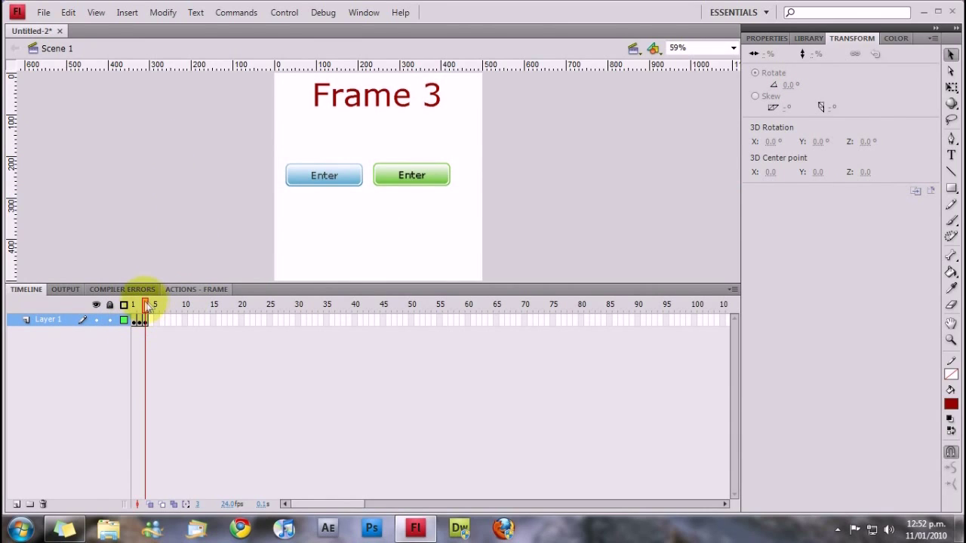
pyautogui.click(406, 172)
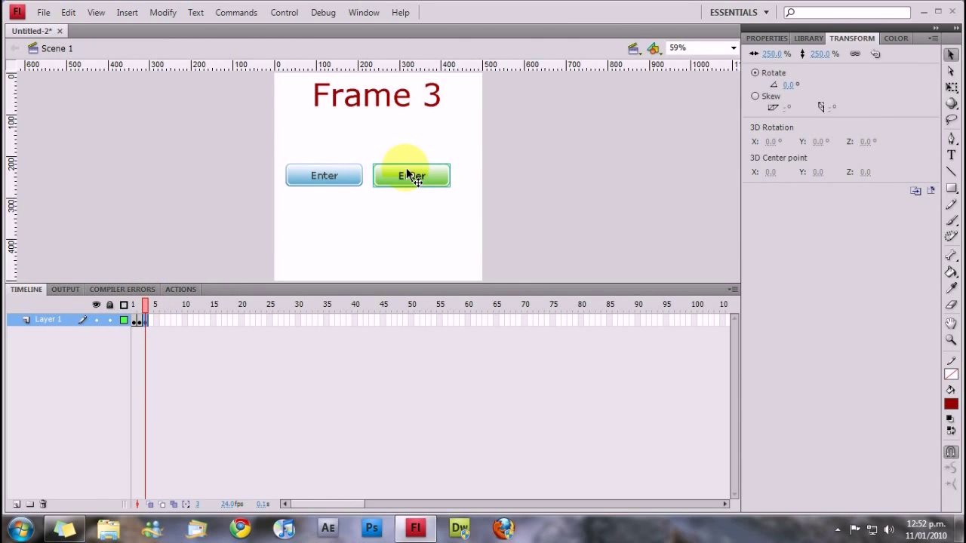
pyautogui.click(388, 207)
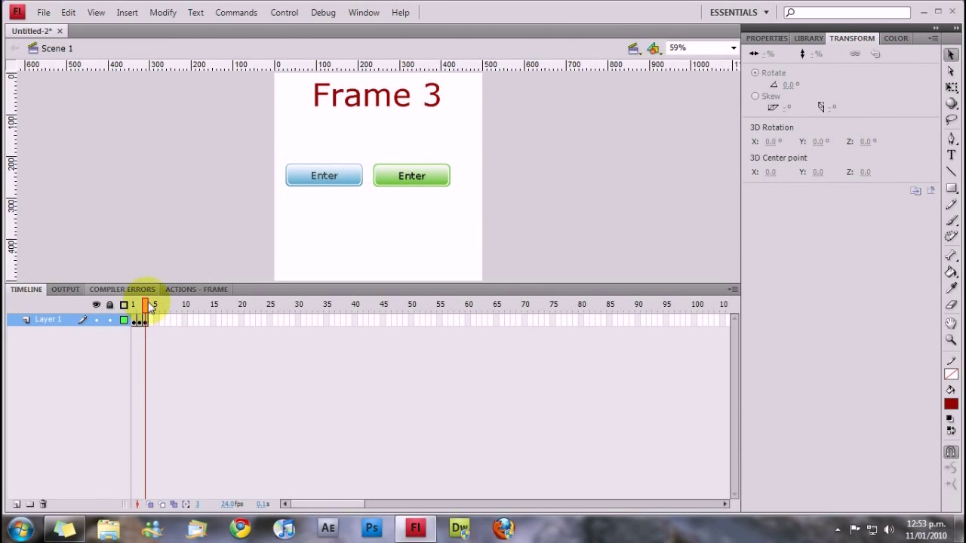
# Return to frame 1 and test the movie to preview how the three frames play, closing the preview after checking
pyautogui.moveTo(153, 307); pyautogui.dragTo(133, 305)
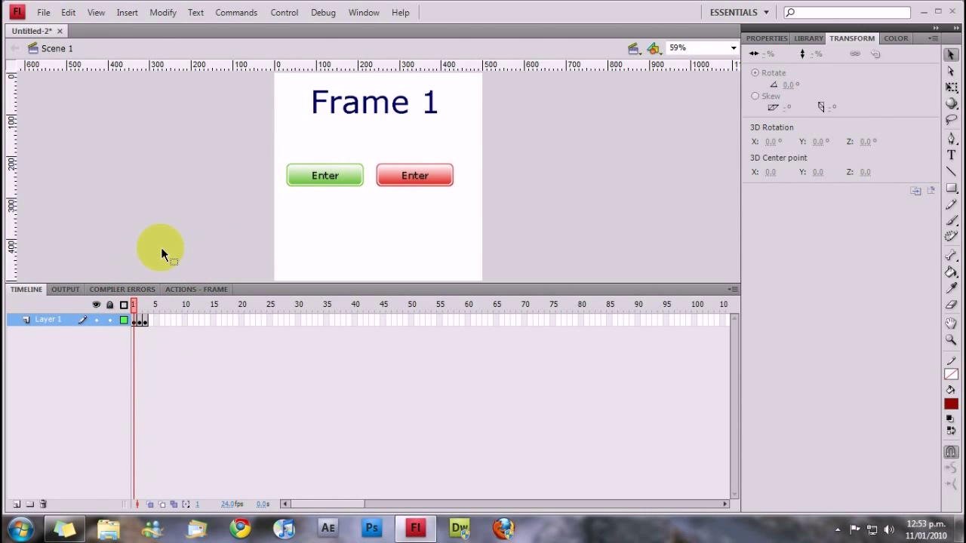
pyautogui.hotkey('ctrl', 'Return')
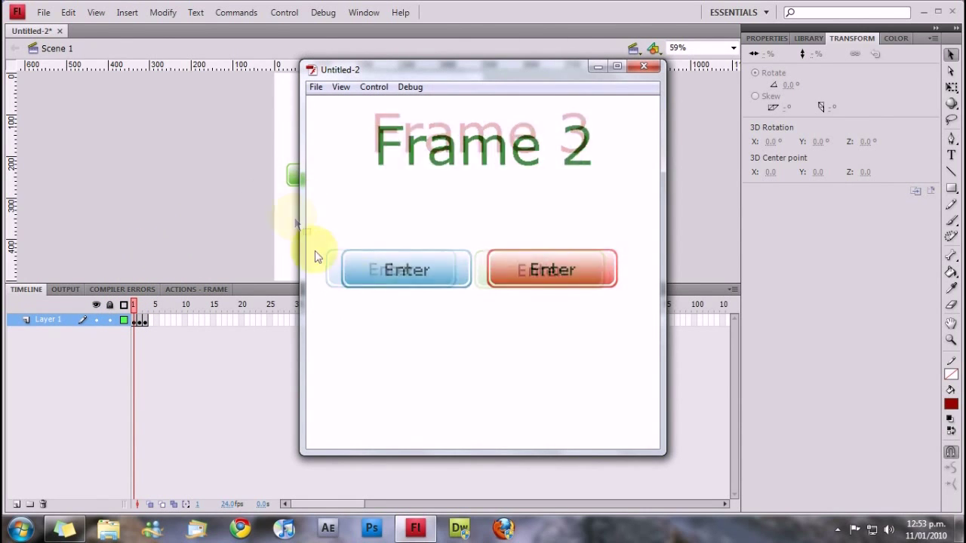
pyautogui.click(652, 66)
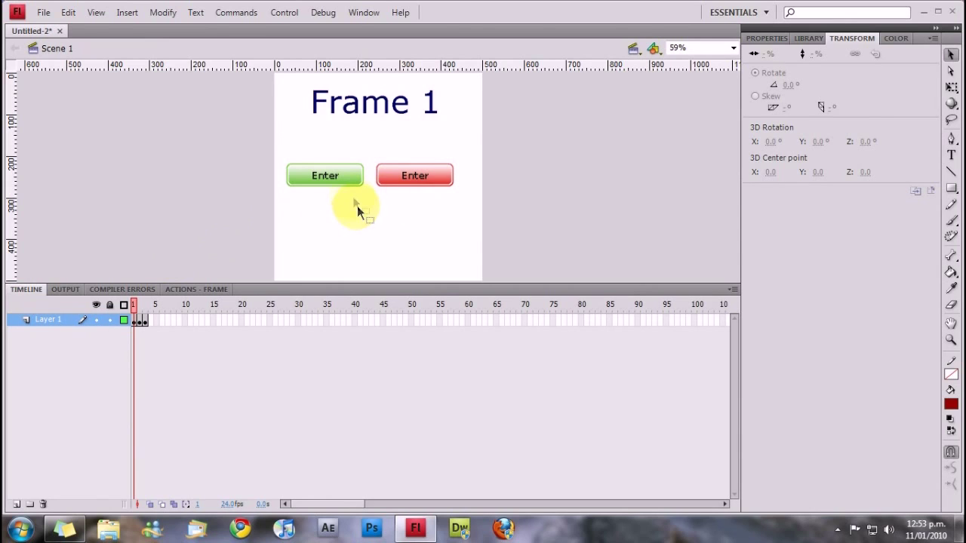
# Replace the label text inside frame 1's green button with "Frame 2" and return to the main scene
pyautogui.click(345, 177)
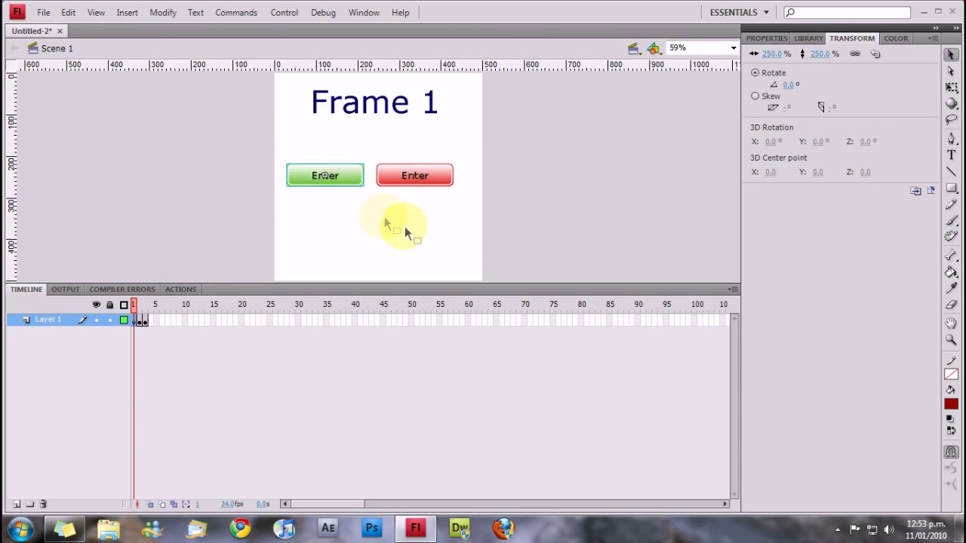
pyautogui.click(318, 224)
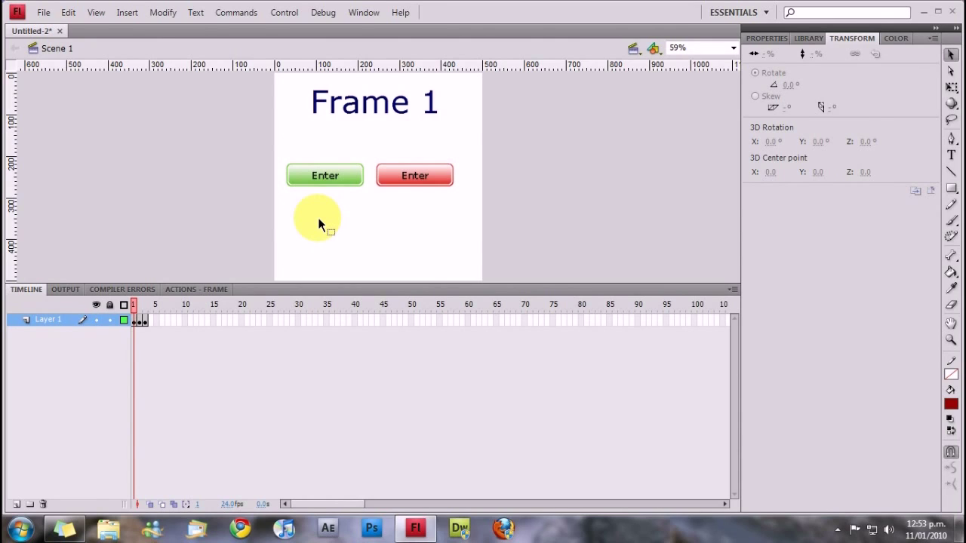
pyautogui.doubleClick(332, 178)
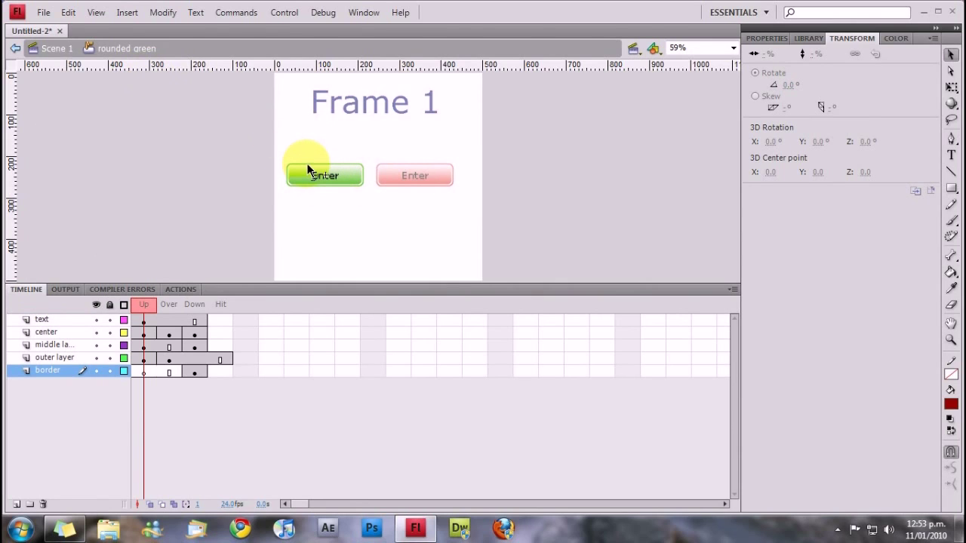
pyautogui.click(110, 320)
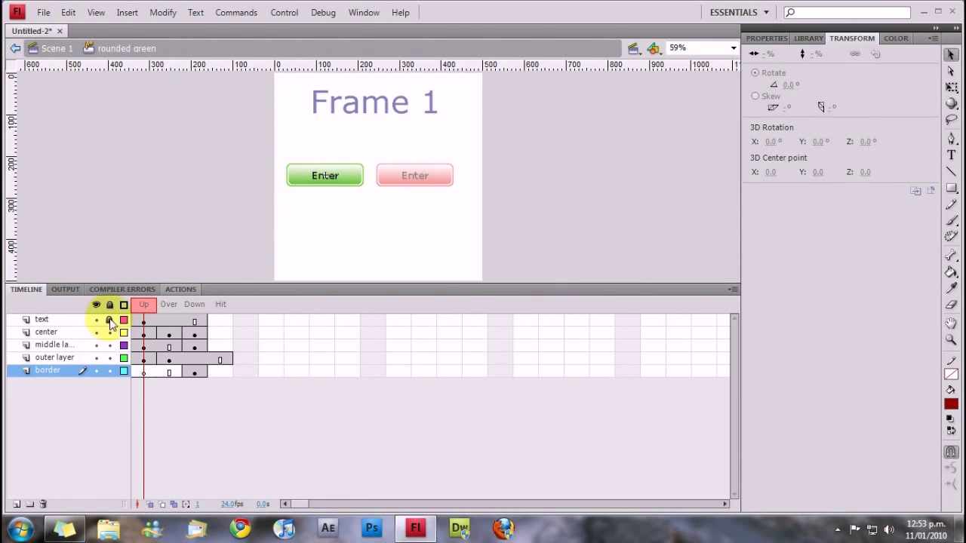
pyautogui.click(109, 320)
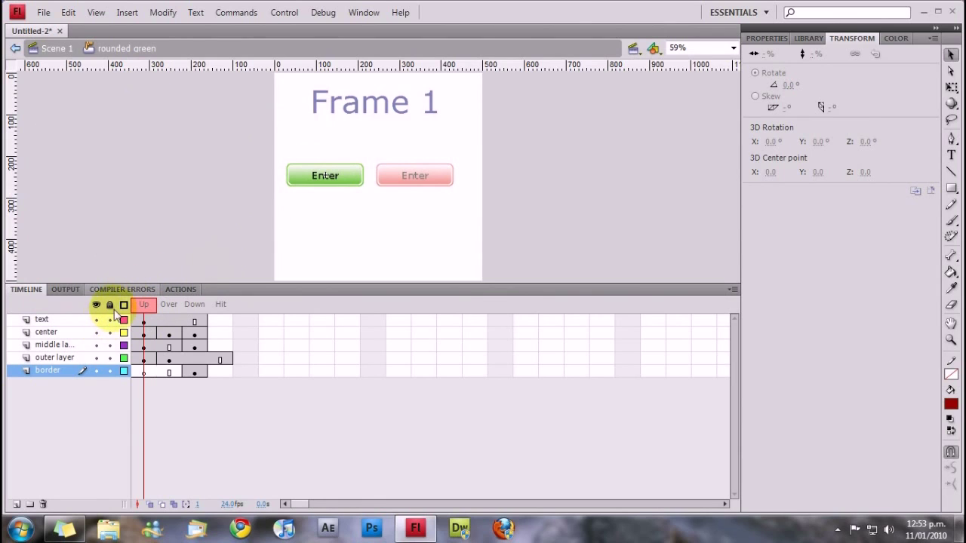
pyautogui.doubleClick(332, 178)
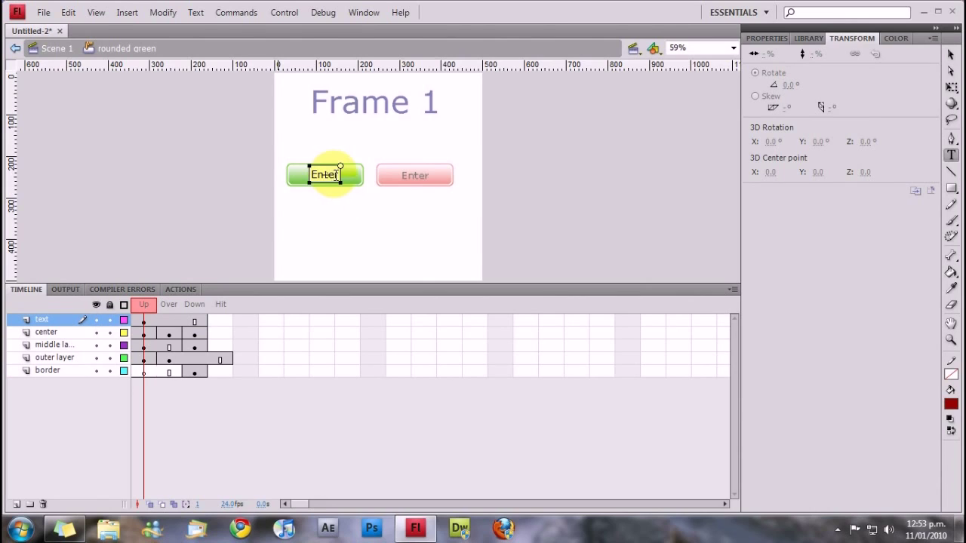
pyautogui.moveTo(338, 175); pyautogui.dragTo(308, 180)
pyautogui.write('Fra')
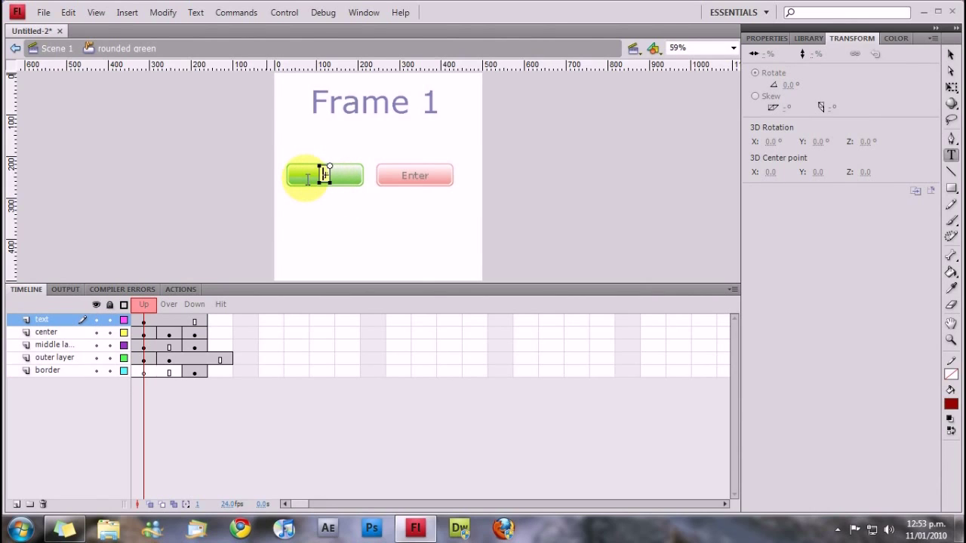
pyautogui.write('me 2')
pyautogui.click(53, 49)
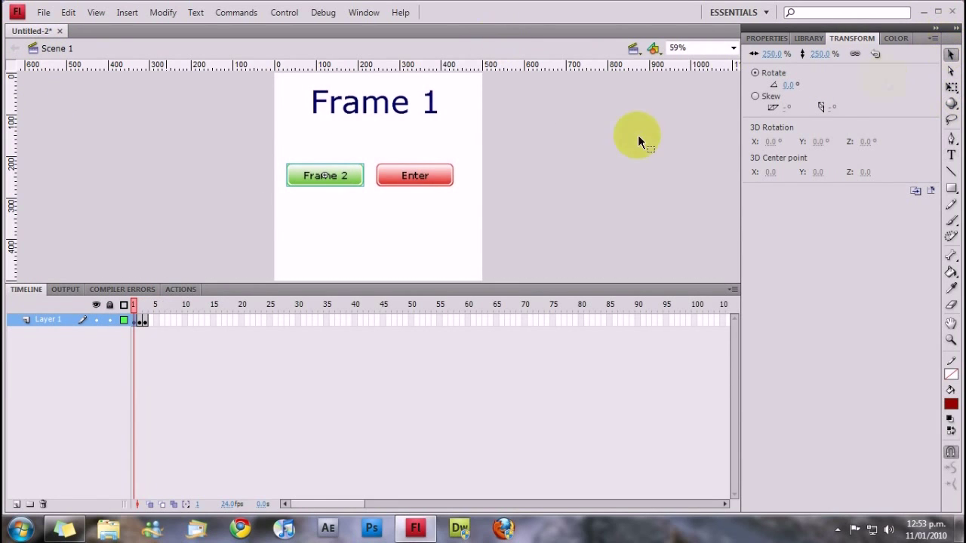
# Check the green button's label across its Up, Over and Down states and return to the main scene
pyautogui.doubleClick(428, 178)
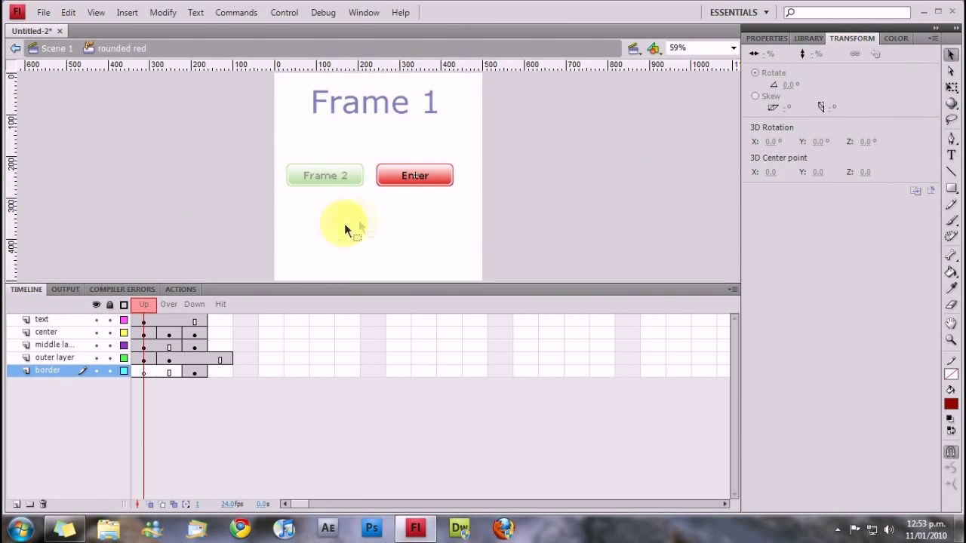
pyautogui.click(62, 60)
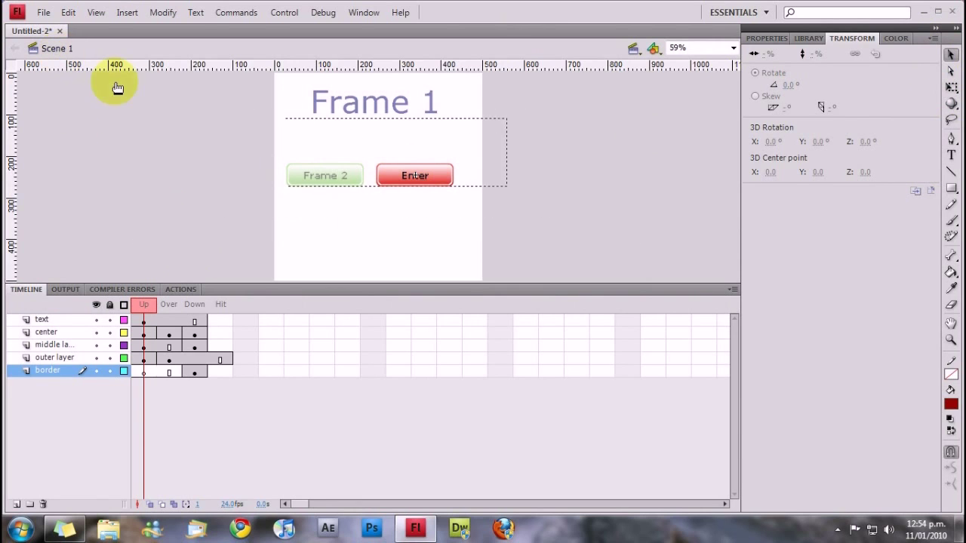
pyautogui.doubleClick(302, 170)
pyautogui.click(143, 306)
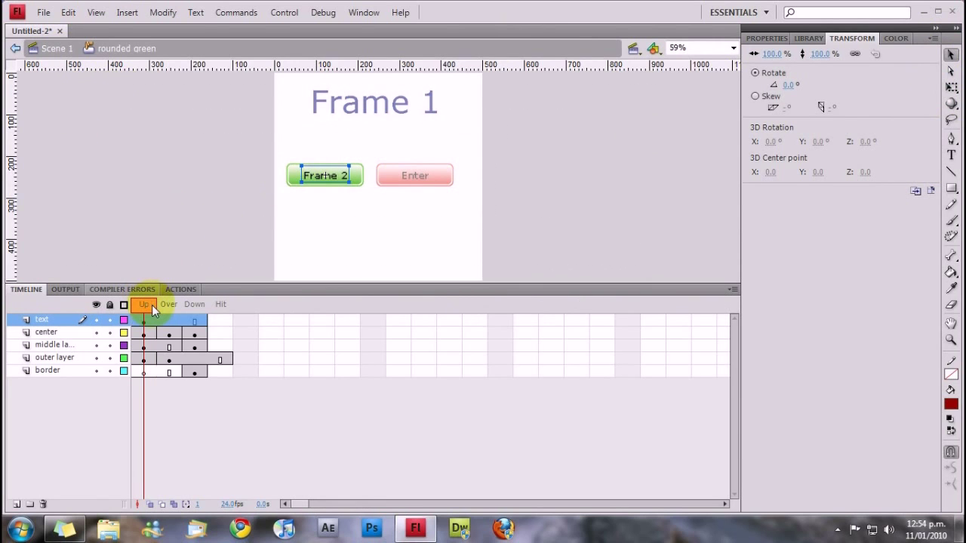
pyautogui.click(167, 308)
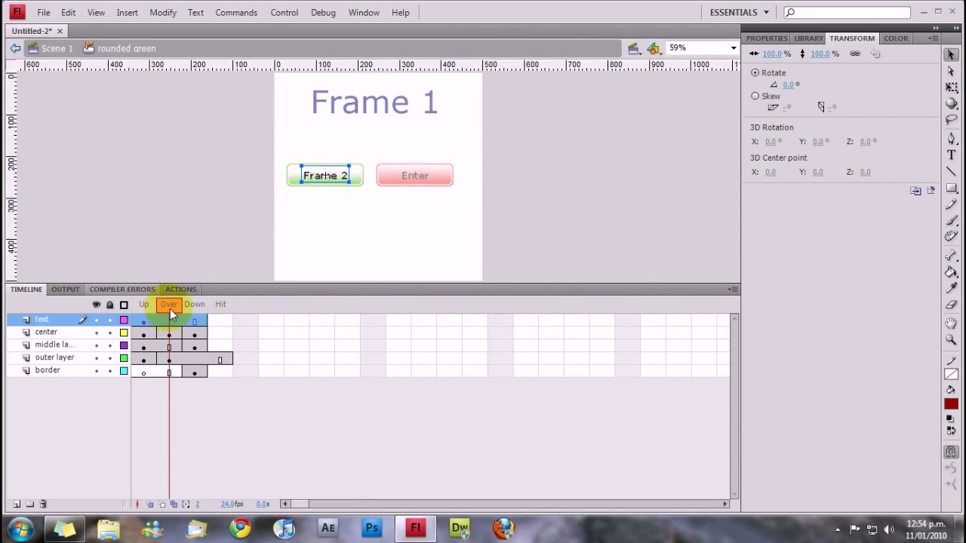
pyautogui.click(193, 309)
pyautogui.click(221, 263)
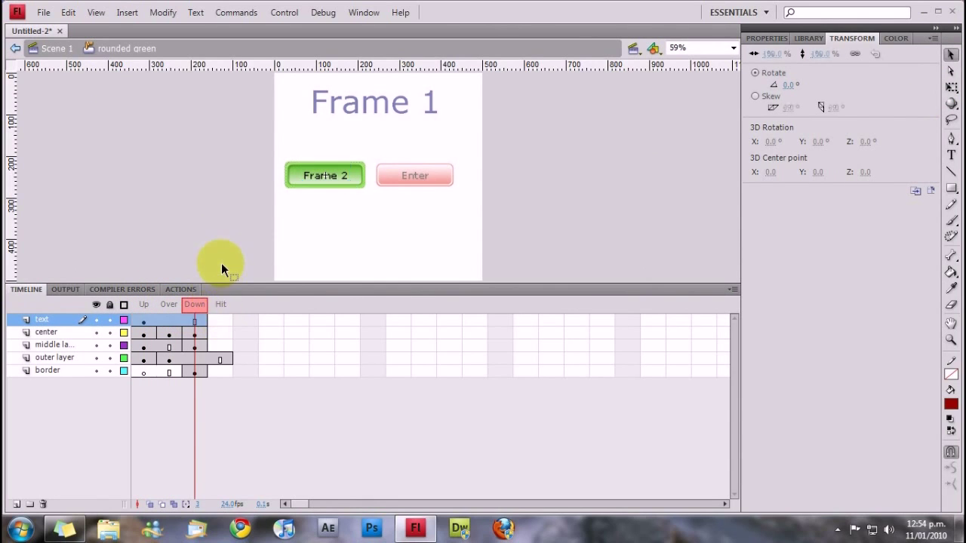
pyautogui.moveTo(197, 309); pyautogui.dragTo(120, 309)
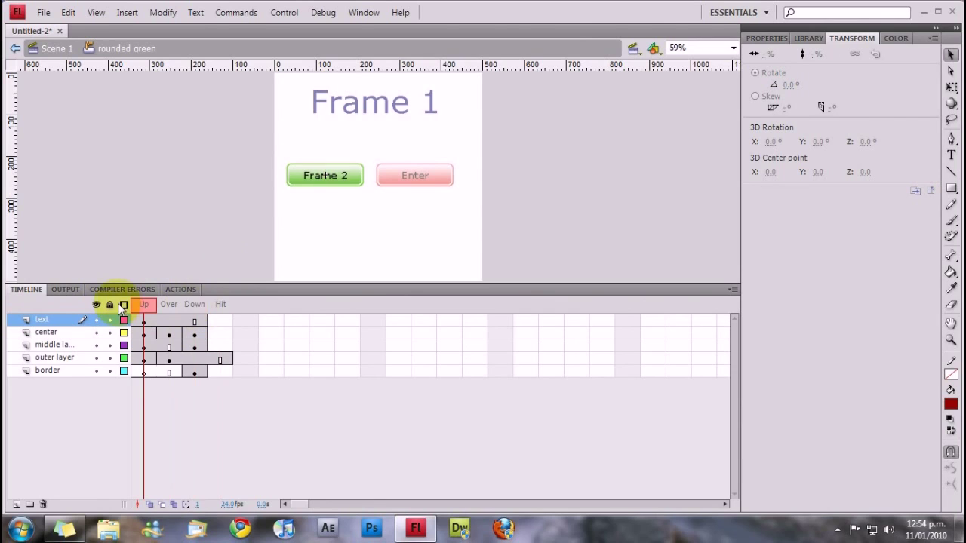
pyautogui.click(195, 322)
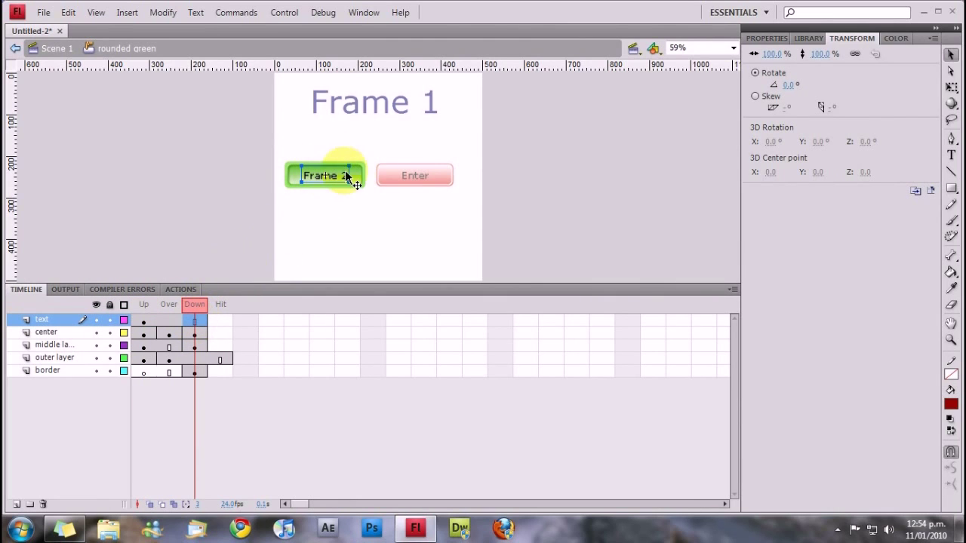
pyautogui.click(53, 49)
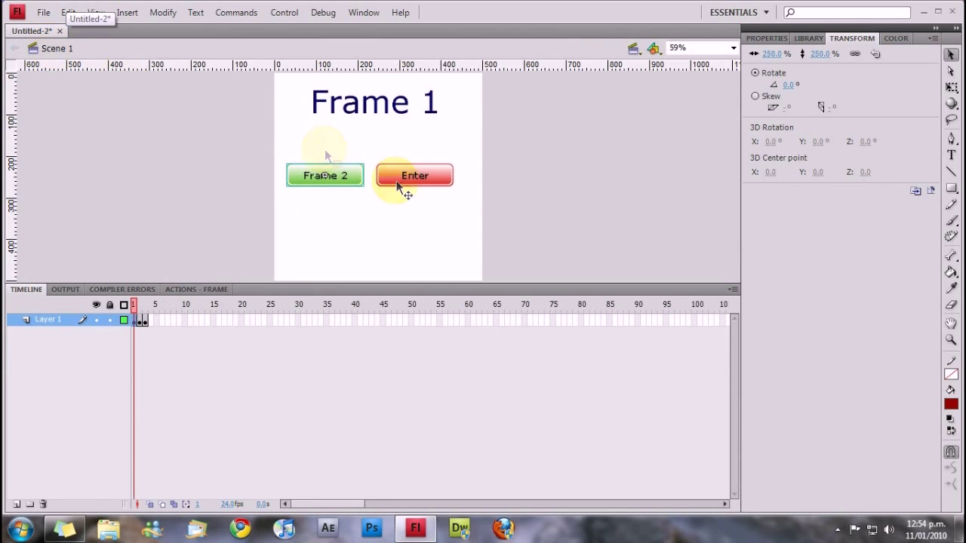
# Replace the label text inside frame 1's red button with "Frame 3" and return to the main scene
pyautogui.doubleClick(408, 179)
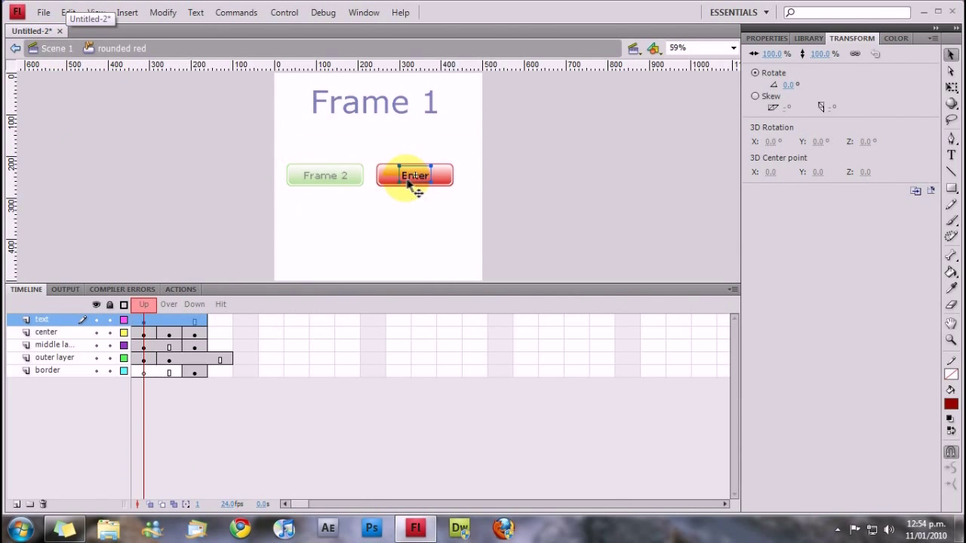
pyautogui.doubleClick(426, 181)
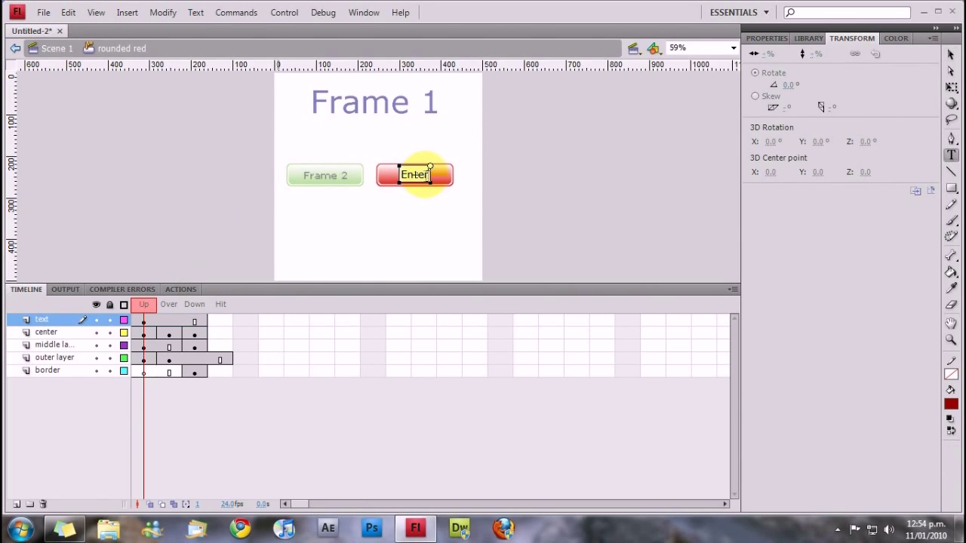
pyautogui.moveTo(428, 176); pyautogui.dragTo(387, 175)
pyautogui.write('Frame 3')
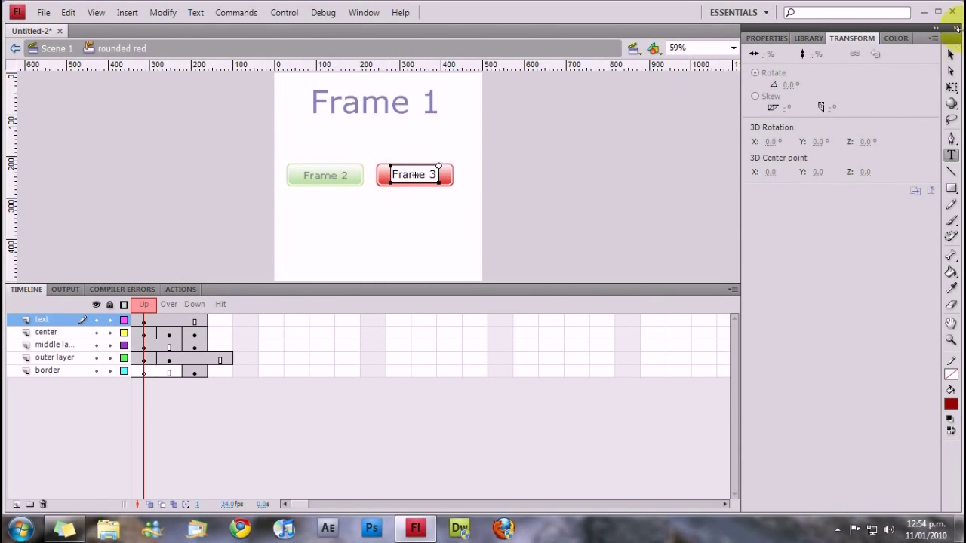
pyautogui.click(529, 189)
pyautogui.click(36, 48)
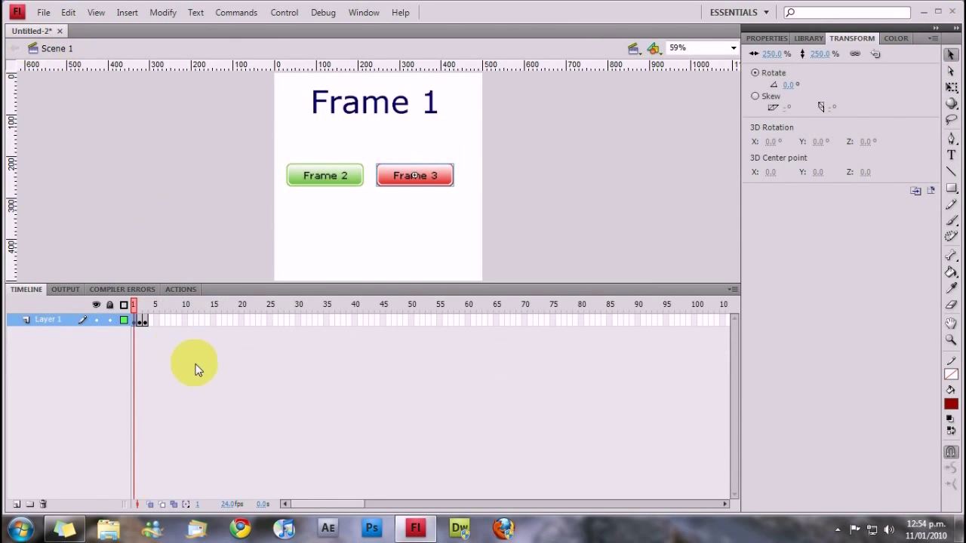
# On frame 2, unlock the blue button's text layer, change its label to "Frame 1", and return to the main scene
pyautogui.click(139, 319)
pyautogui.doubleClick(327, 177)
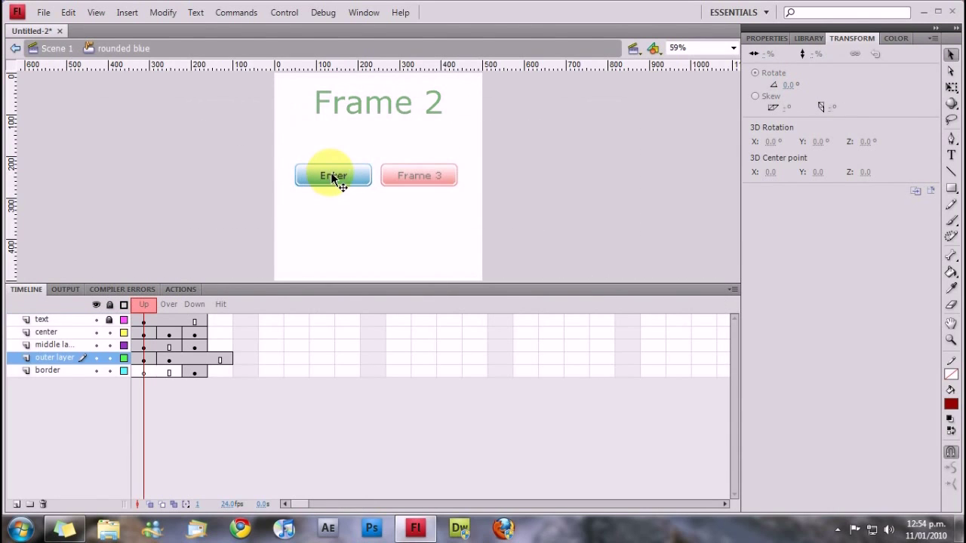
pyautogui.click(333, 178)
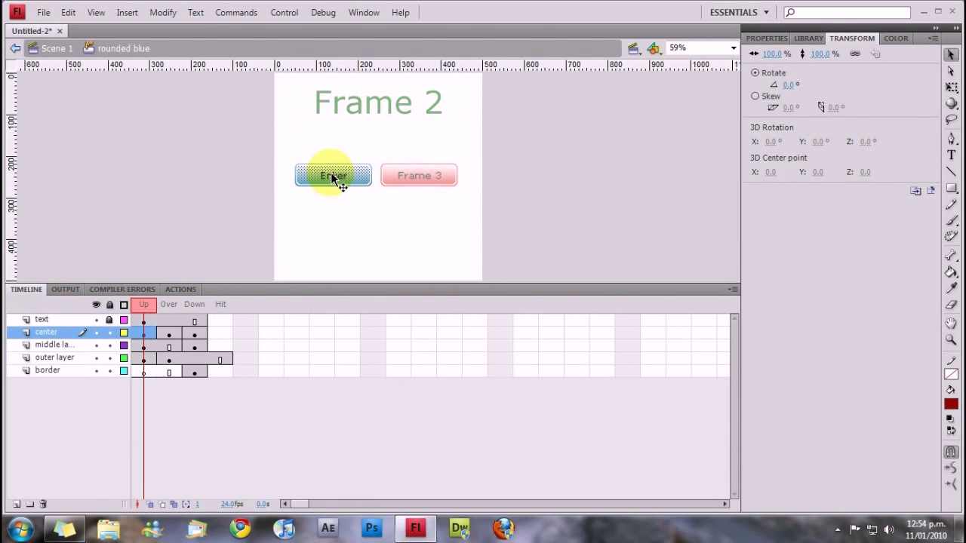
pyautogui.click(109, 320)
pyautogui.click(143, 319)
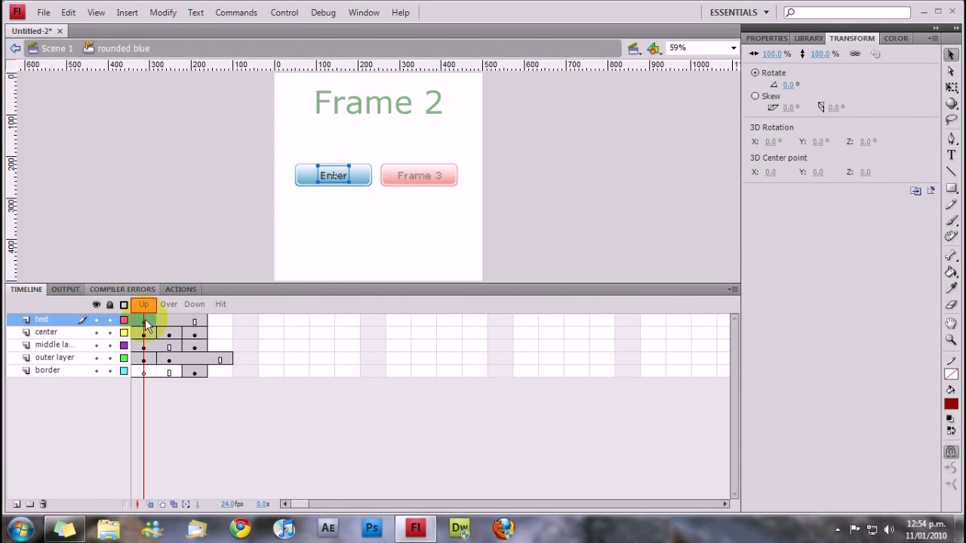
pyautogui.doubleClick(332, 175)
pyautogui.moveTo(347, 174); pyautogui.dragTo(320, 175)
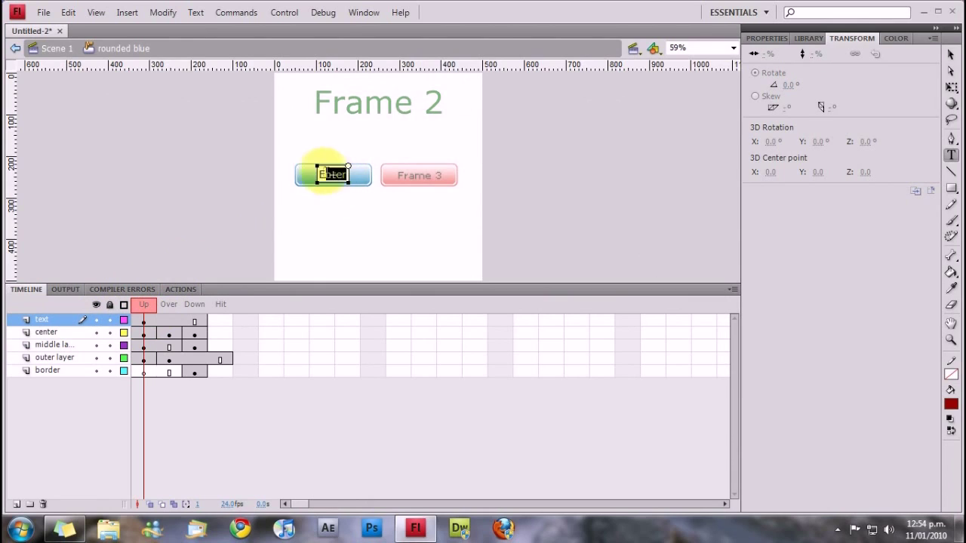
pyautogui.write('Frame')
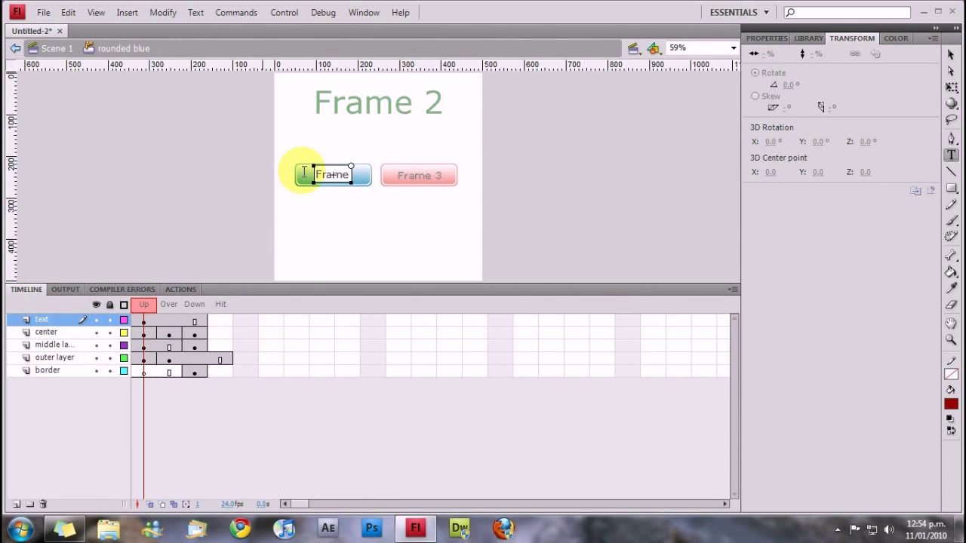
pyautogui.write('1')
pyautogui.press('Left')
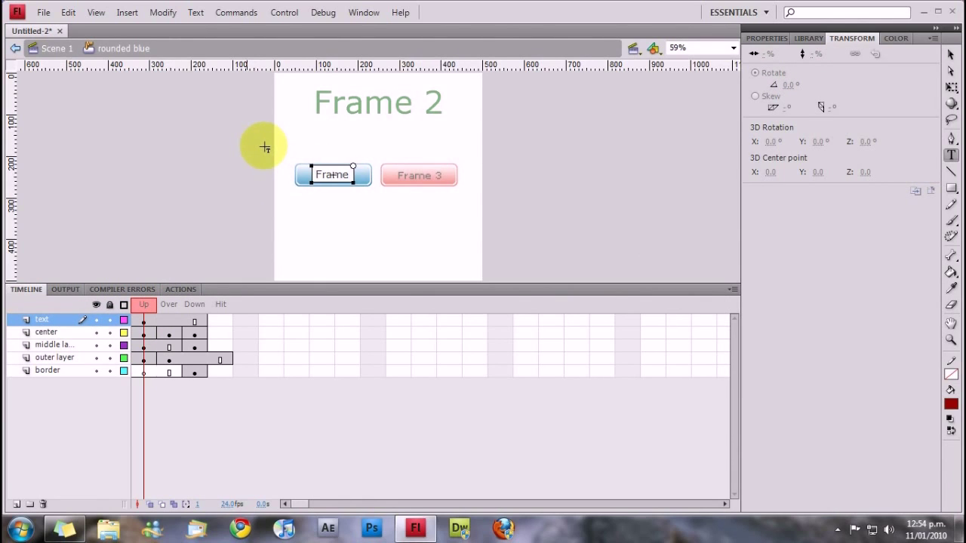
pyautogui.click(60, 48)
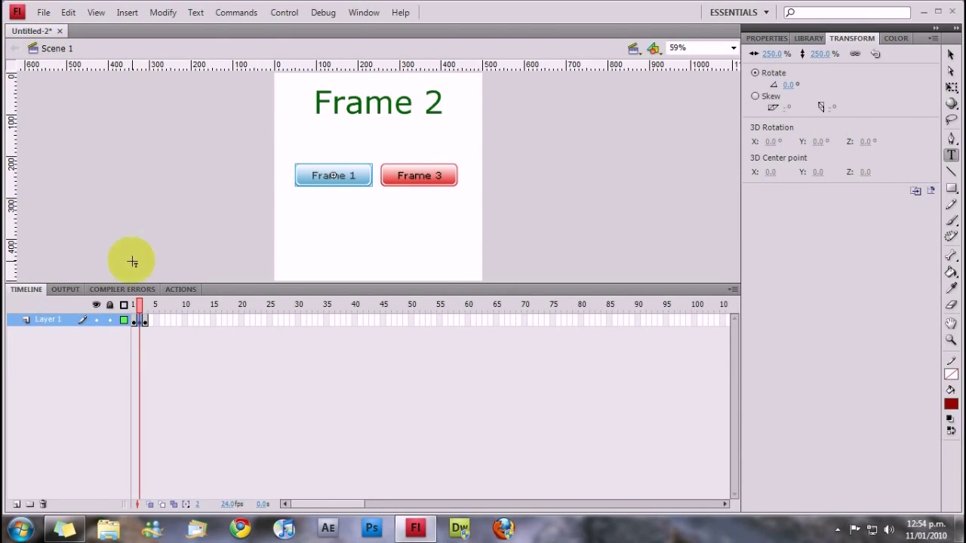
# Review the button labels on frame 3, then return to frame 1 with the Selection tool active
pyautogui.click(146, 316)
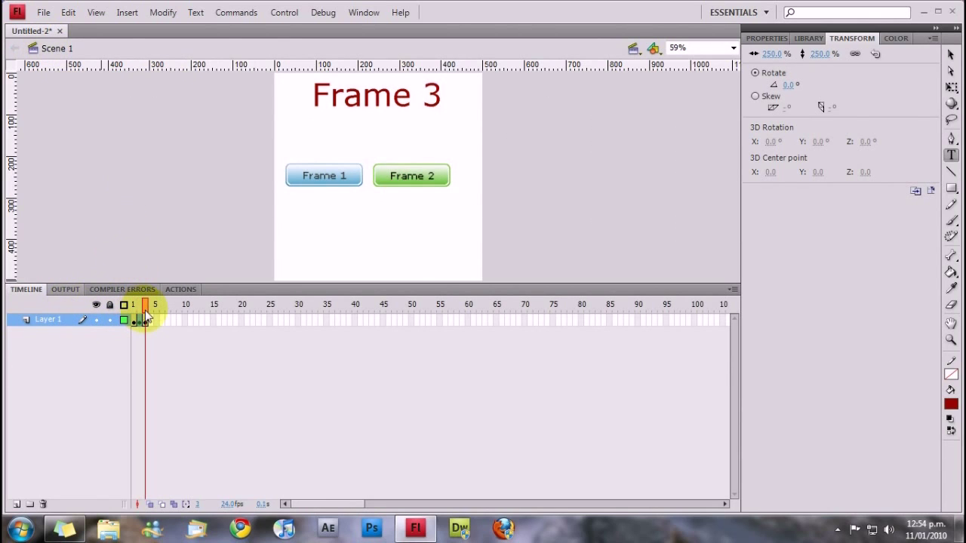
pyautogui.moveTo(147, 316); pyautogui.dragTo(127, 304)
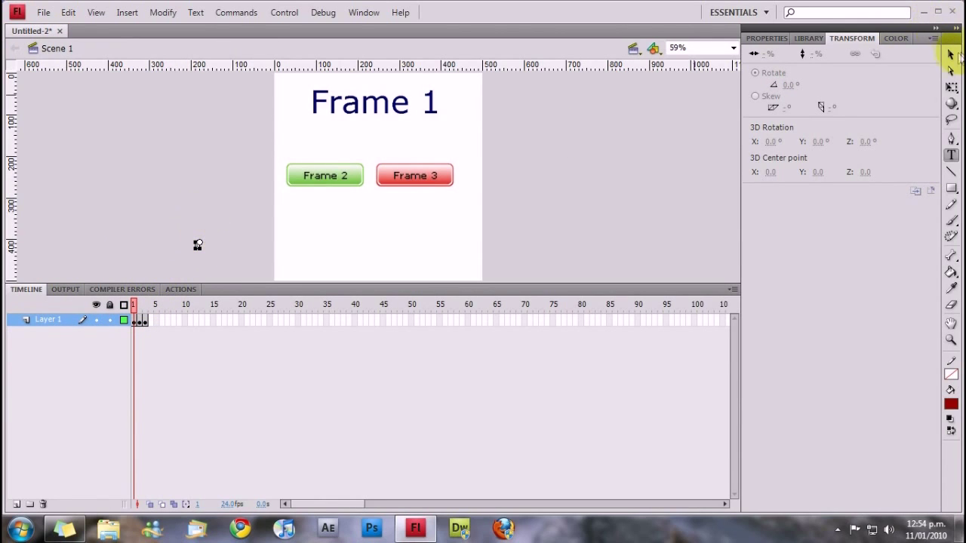
pyautogui.click(953, 55)
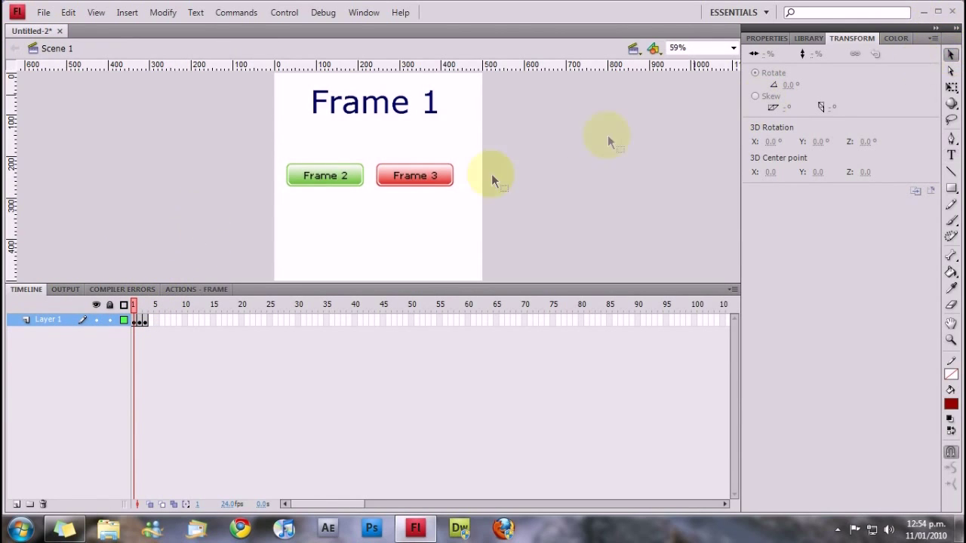
# Give frame 1's green button the instance name "Frame1to2"
pyautogui.click(313, 179)
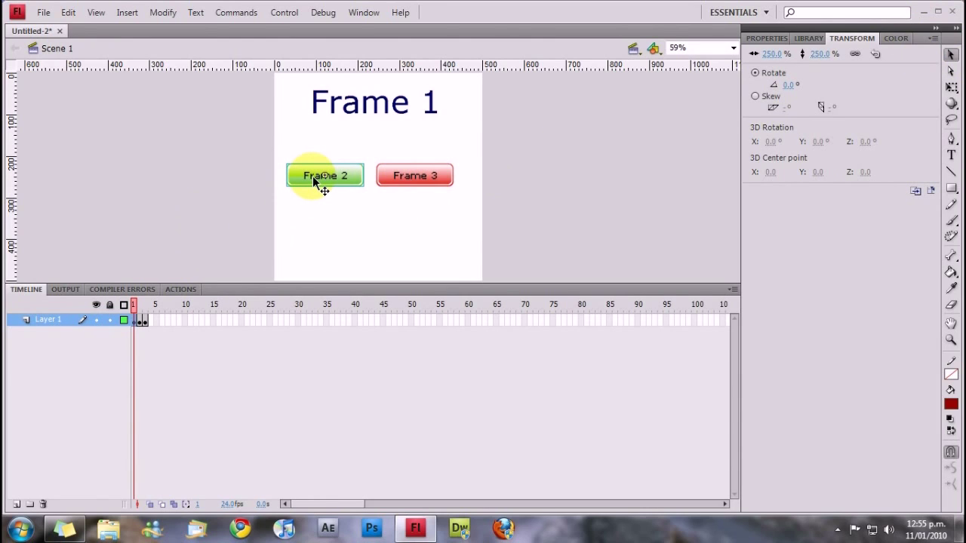
pyautogui.click(767, 39)
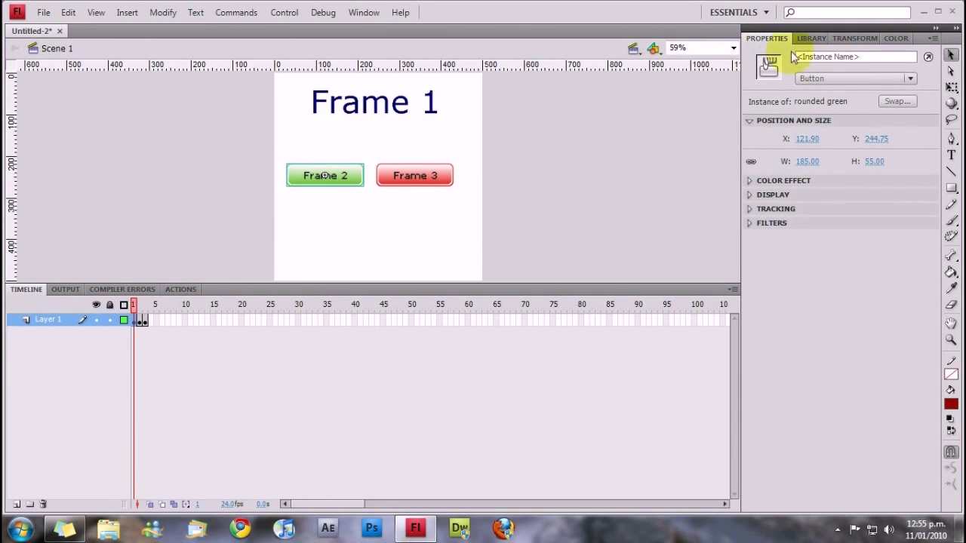
pyautogui.click(817, 55)
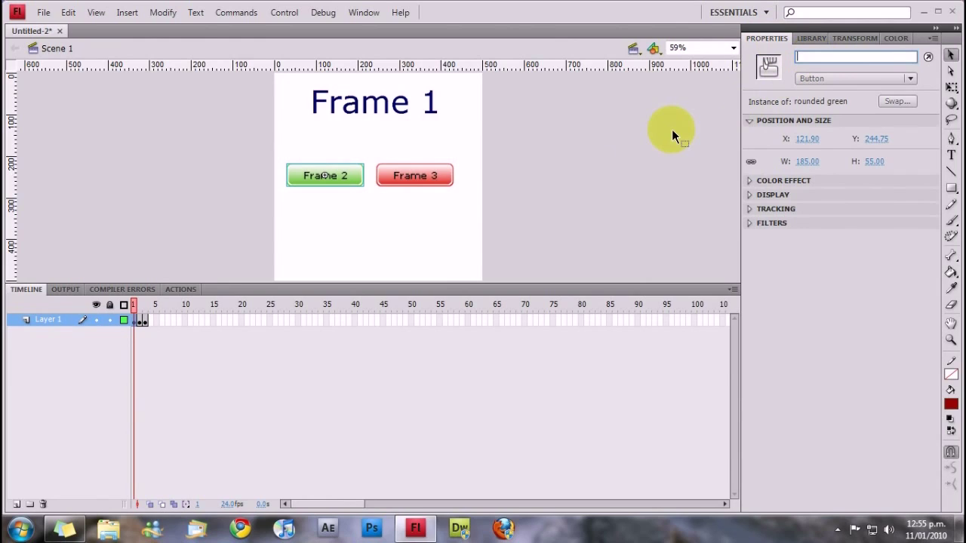
pyautogui.write('Frame1to2')
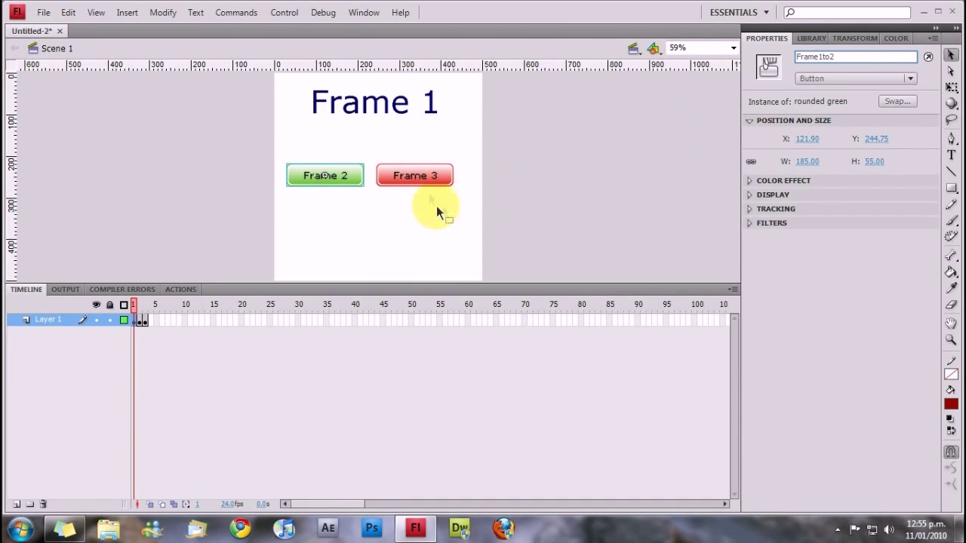
# Give frame 1's red button an instance name
pyautogui.click(420, 181)
pyautogui.click(808, 57)
pyautogui.write('Fr')
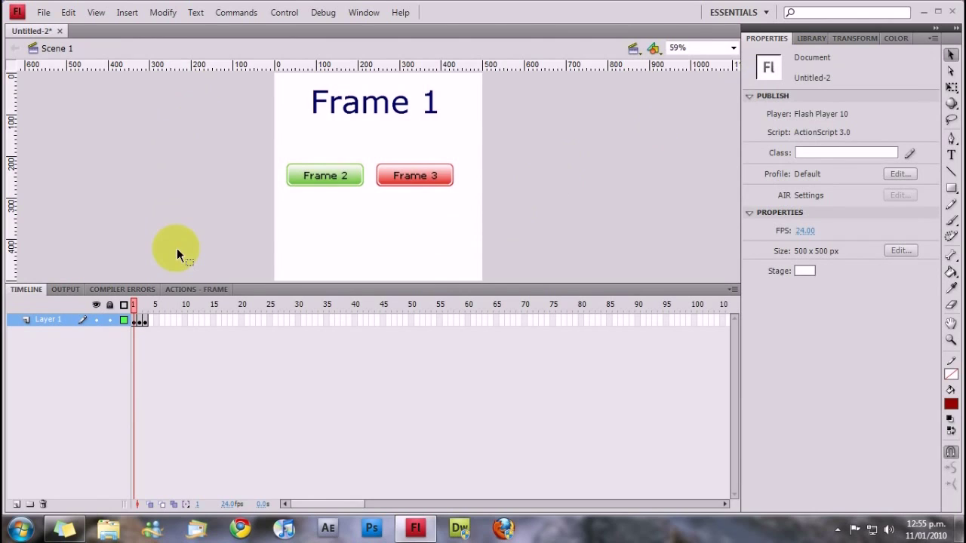
# Start frame 1's script with "stop();" followed by a blank line
pyautogui.click(187, 289)
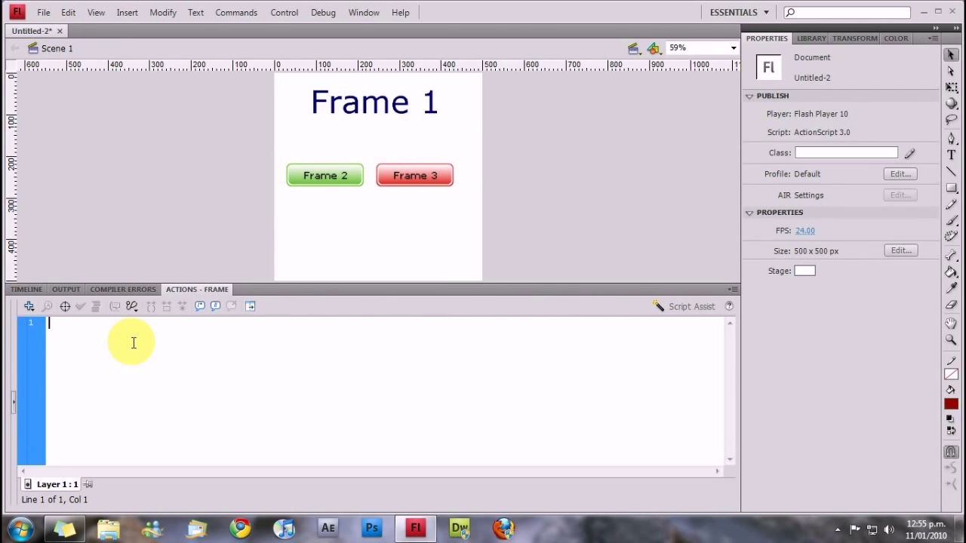
pyautogui.write('stop')
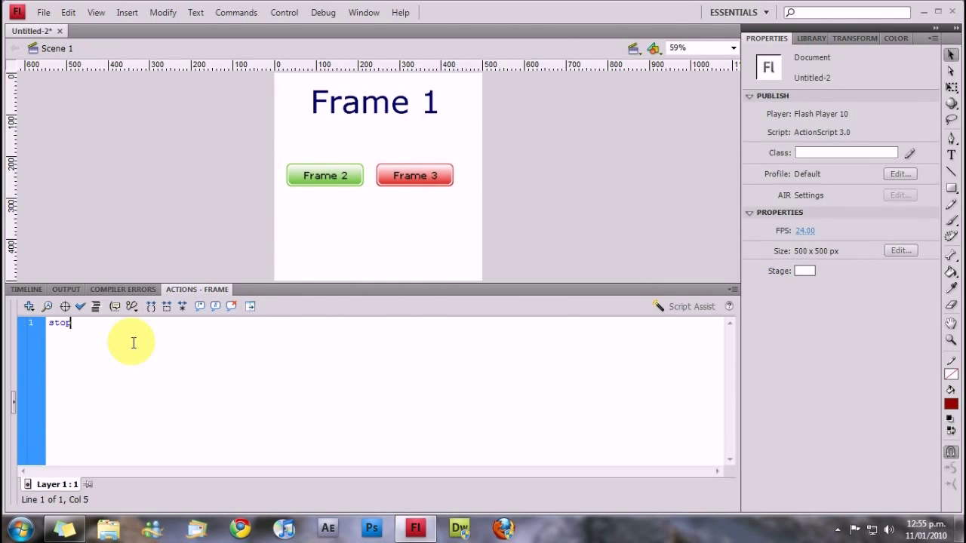
pyautogui.write('();')
pyautogui.press('Return')
pyautogui.press('Return')
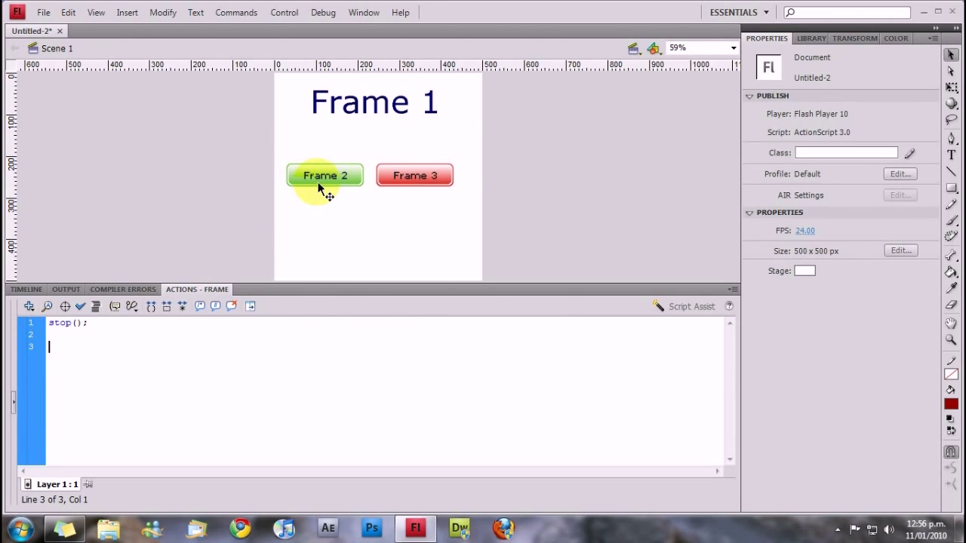
# On line 3 of the script, begin the green button's click listener with "Frame1to2.addEventListener(MouseEvent.CLICK, "
pyautogui.click(83, 341)
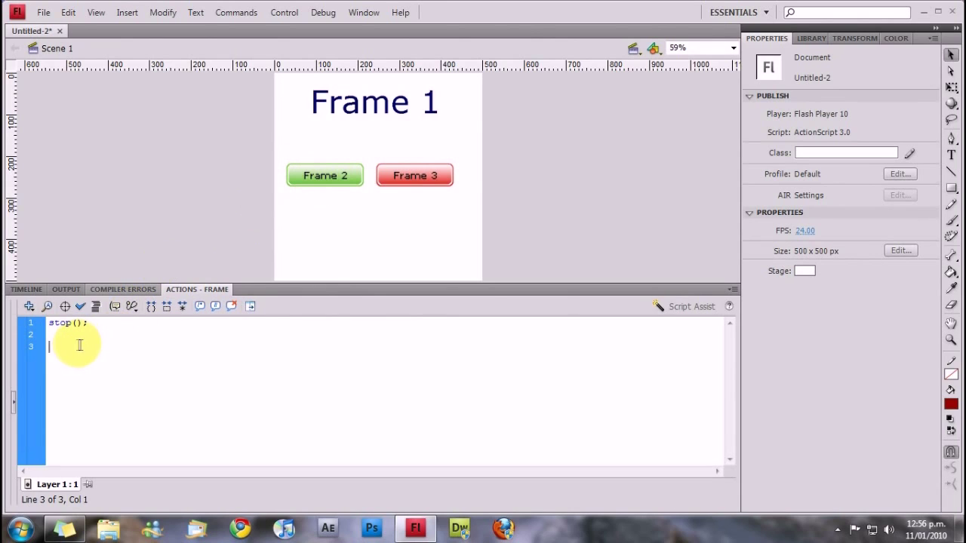
pyautogui.write('Frame1to2.')
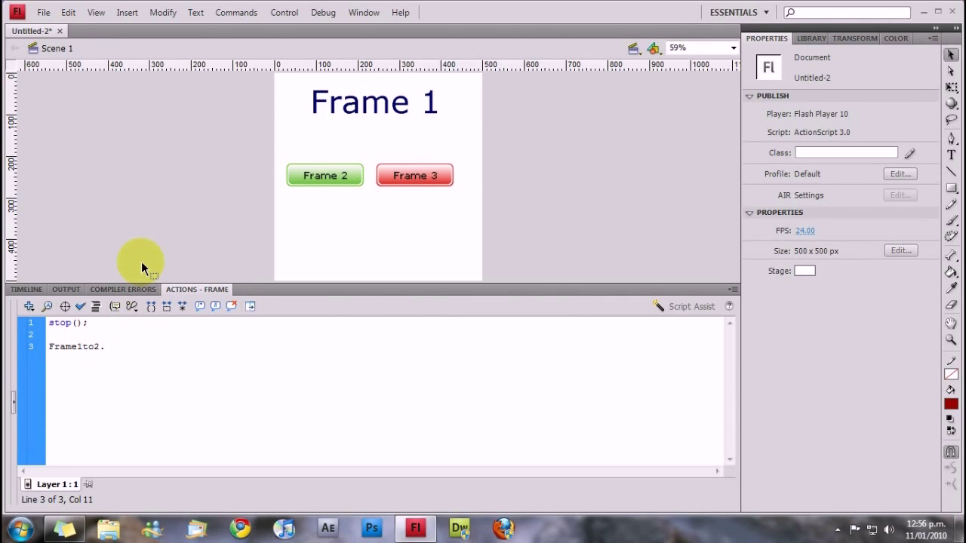
pyautogui.write('addEventI')
pyautogui.write('istener(')
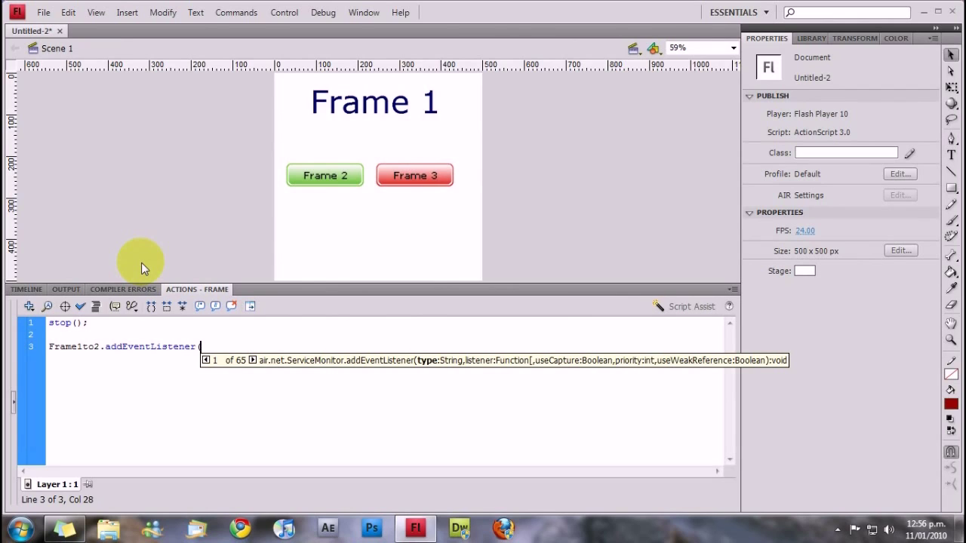
pyautogui.write('MouseEvent.')
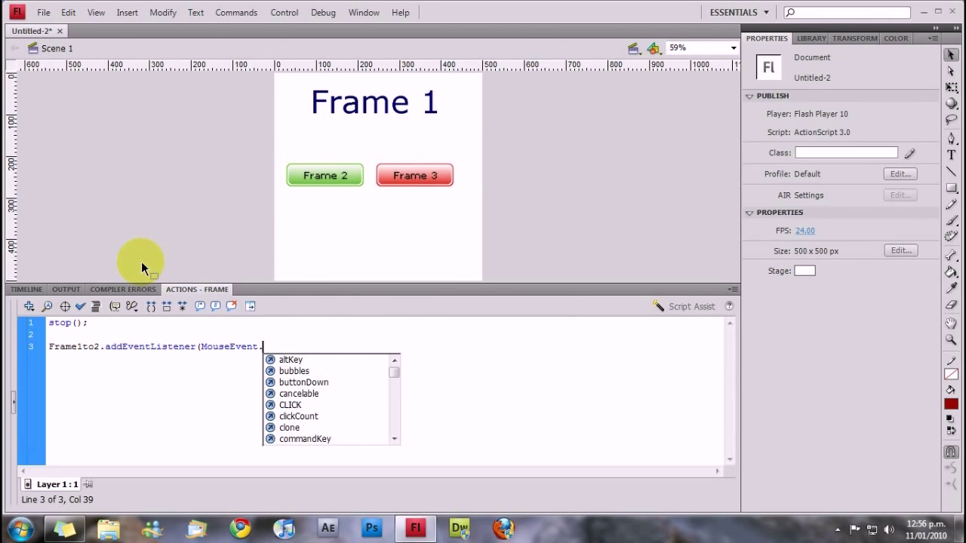
pyautogui.press('Down')
pyautogui.press('Down')
pyautogui.press('Down')
pyautogui.press('Down')
pyautogui.press('Down')
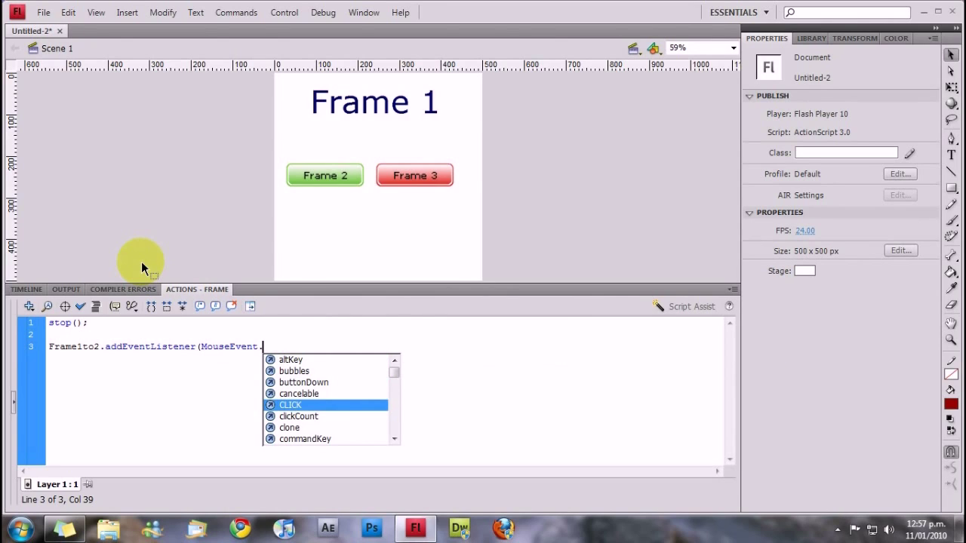
pyautogui.press('Return')
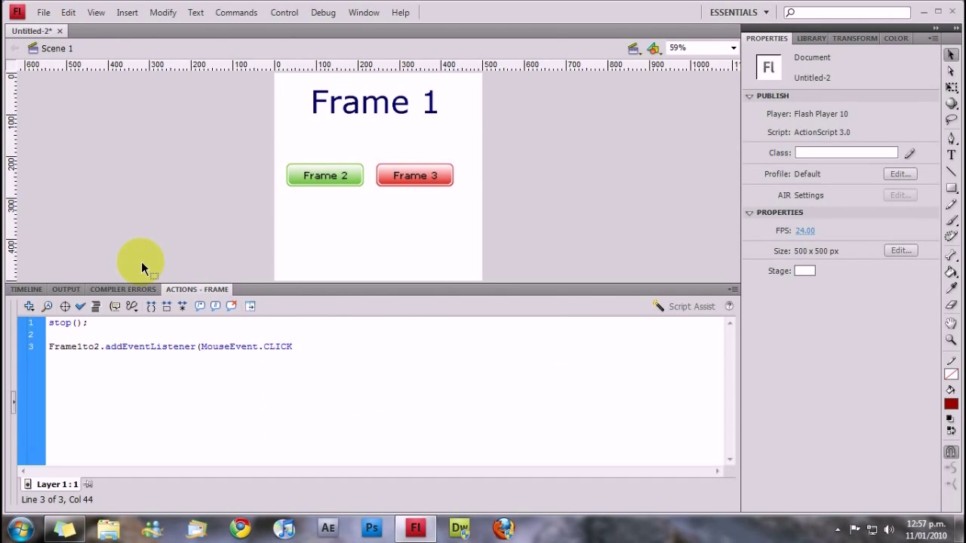
pyautogui.write(',')
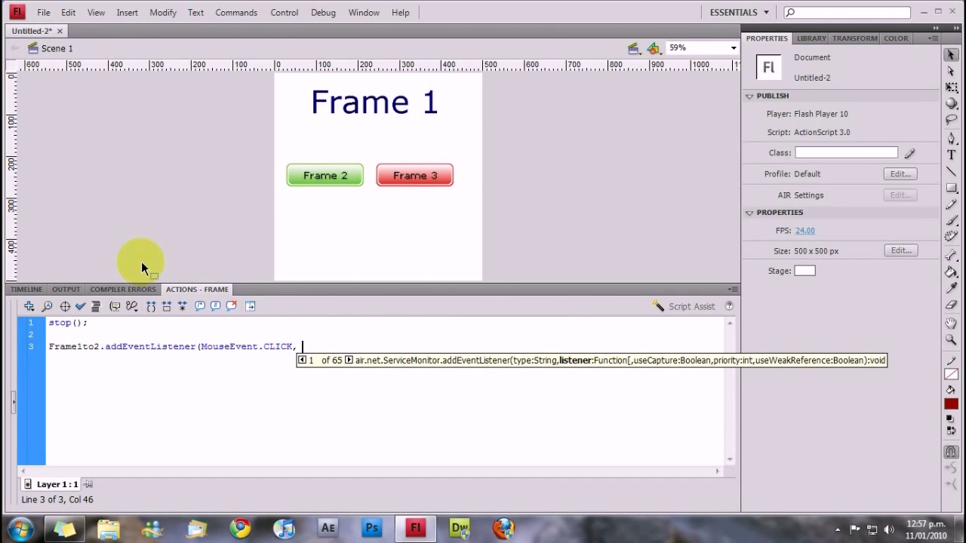